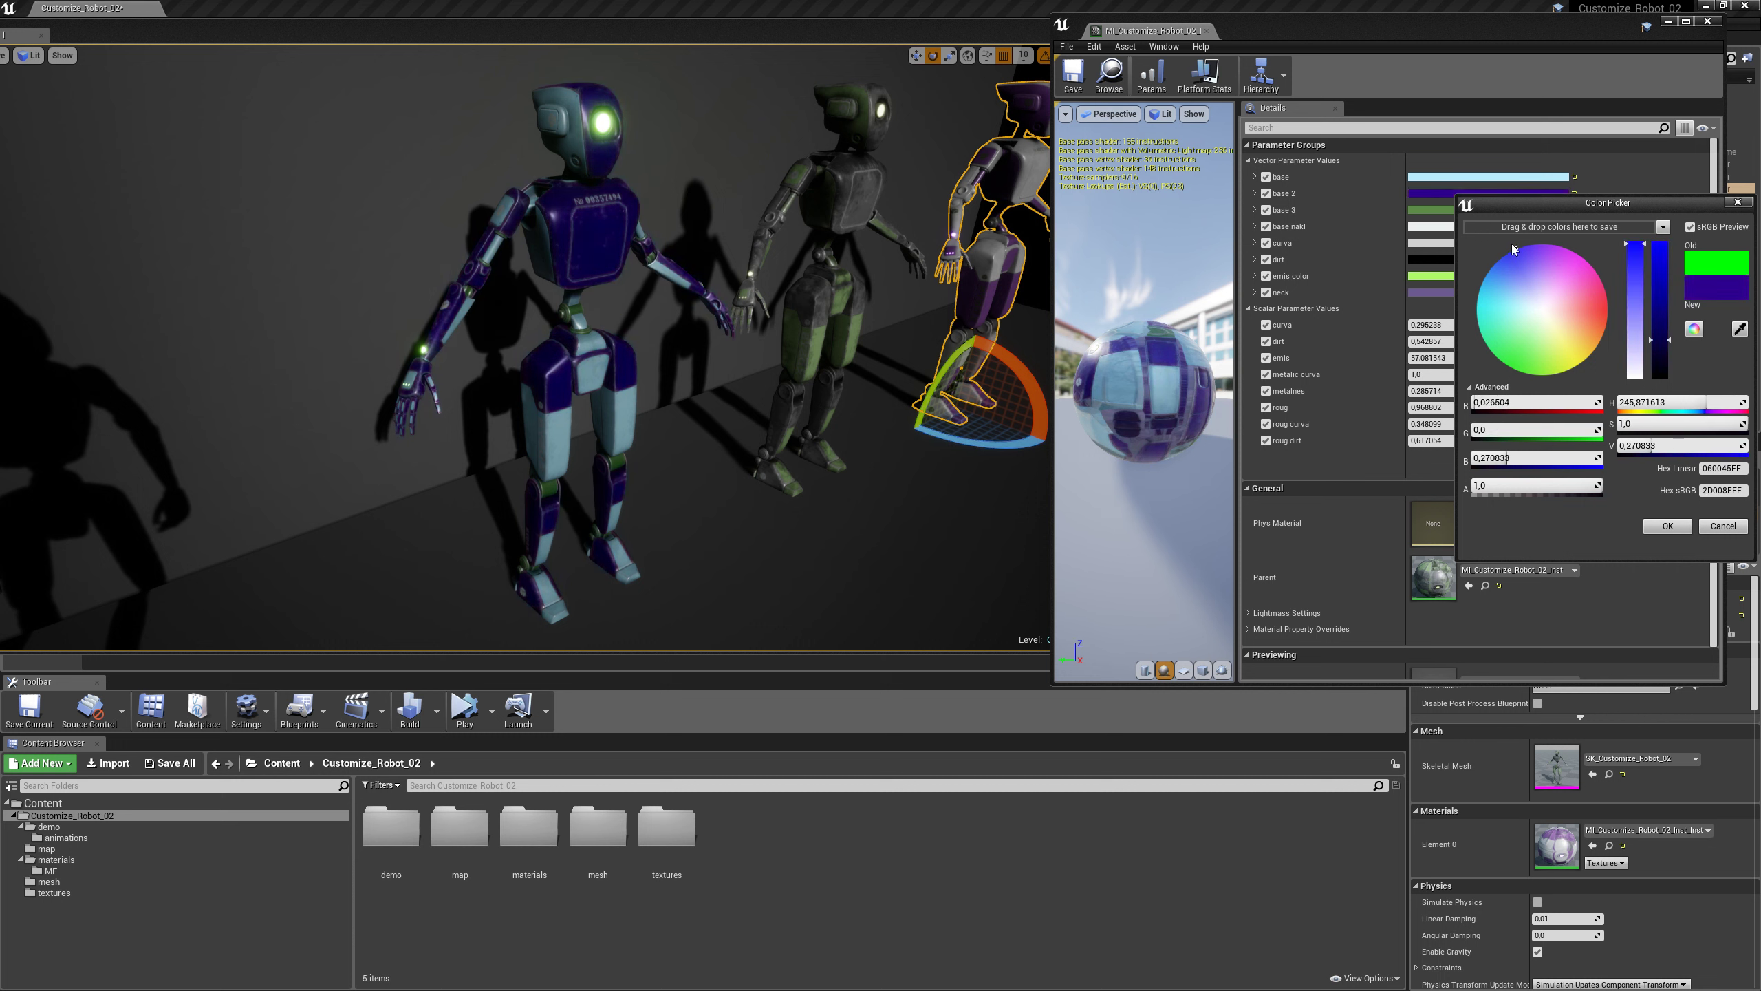
Step: Set the base 2 color of the robot material instance to mint green (hex sRGB 54F7A5FF)
left_click_drag(1659, 345, 1657, 324)
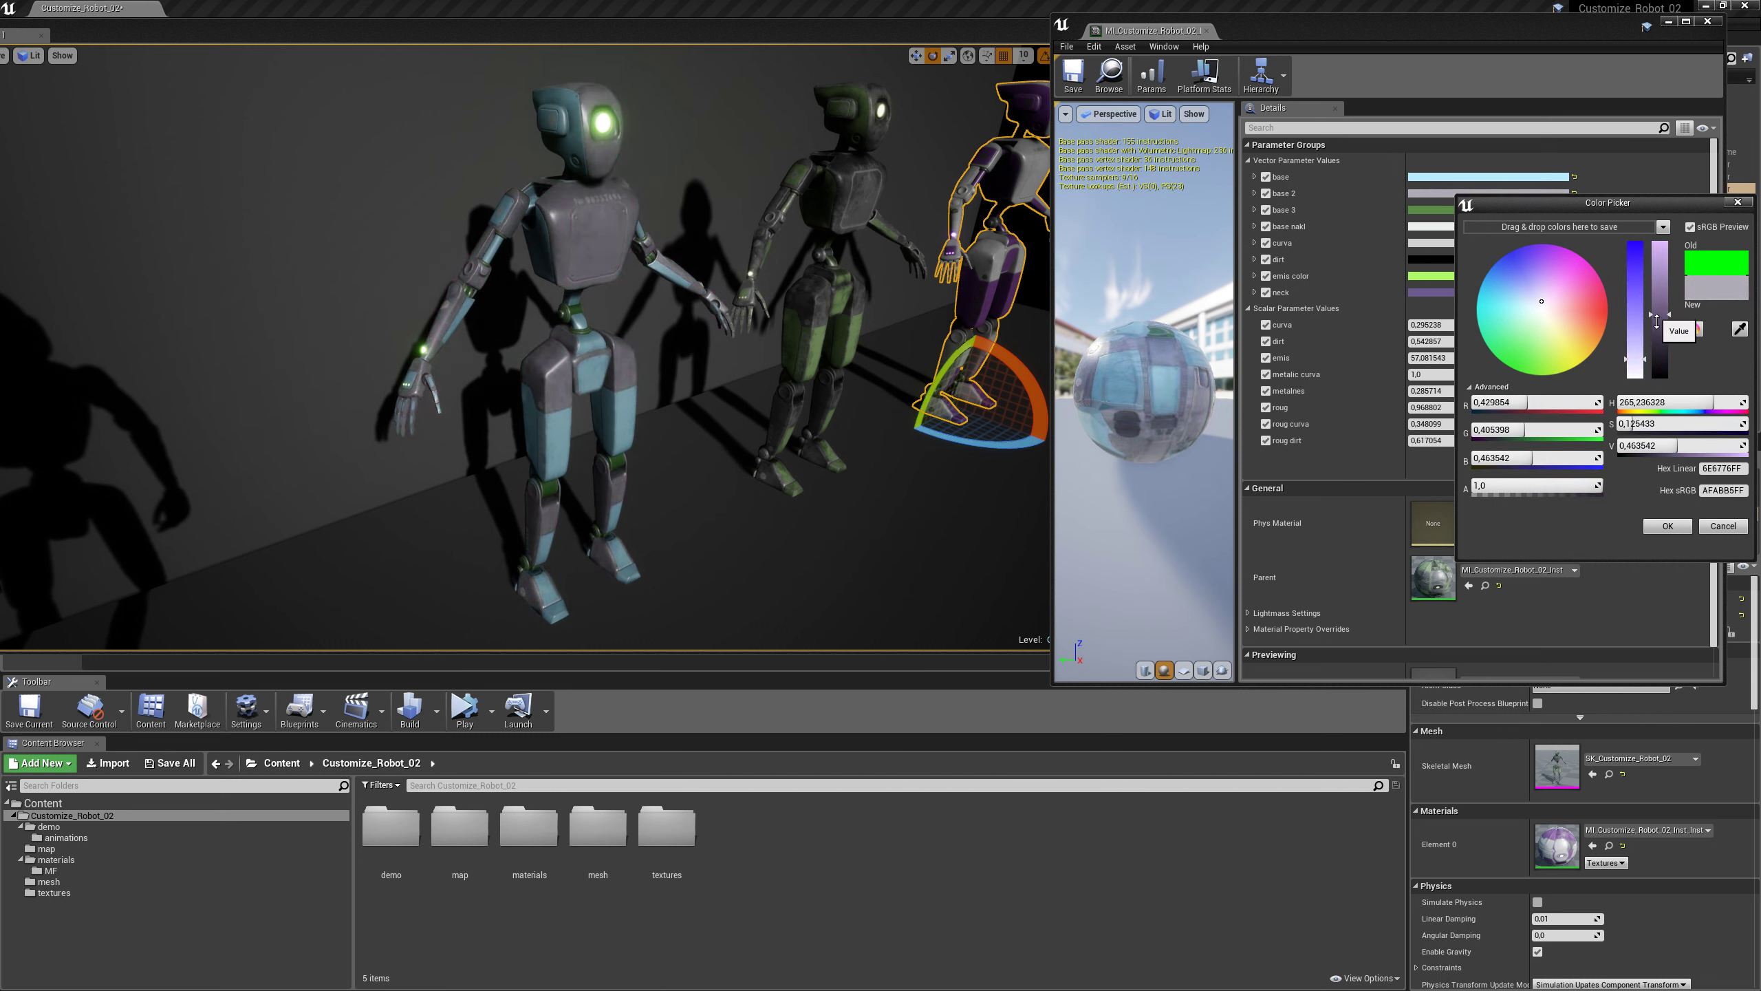
left_click_drag(1530, 314, 1498, 347)
left_click_drag(1667, 314, 1662, 260)
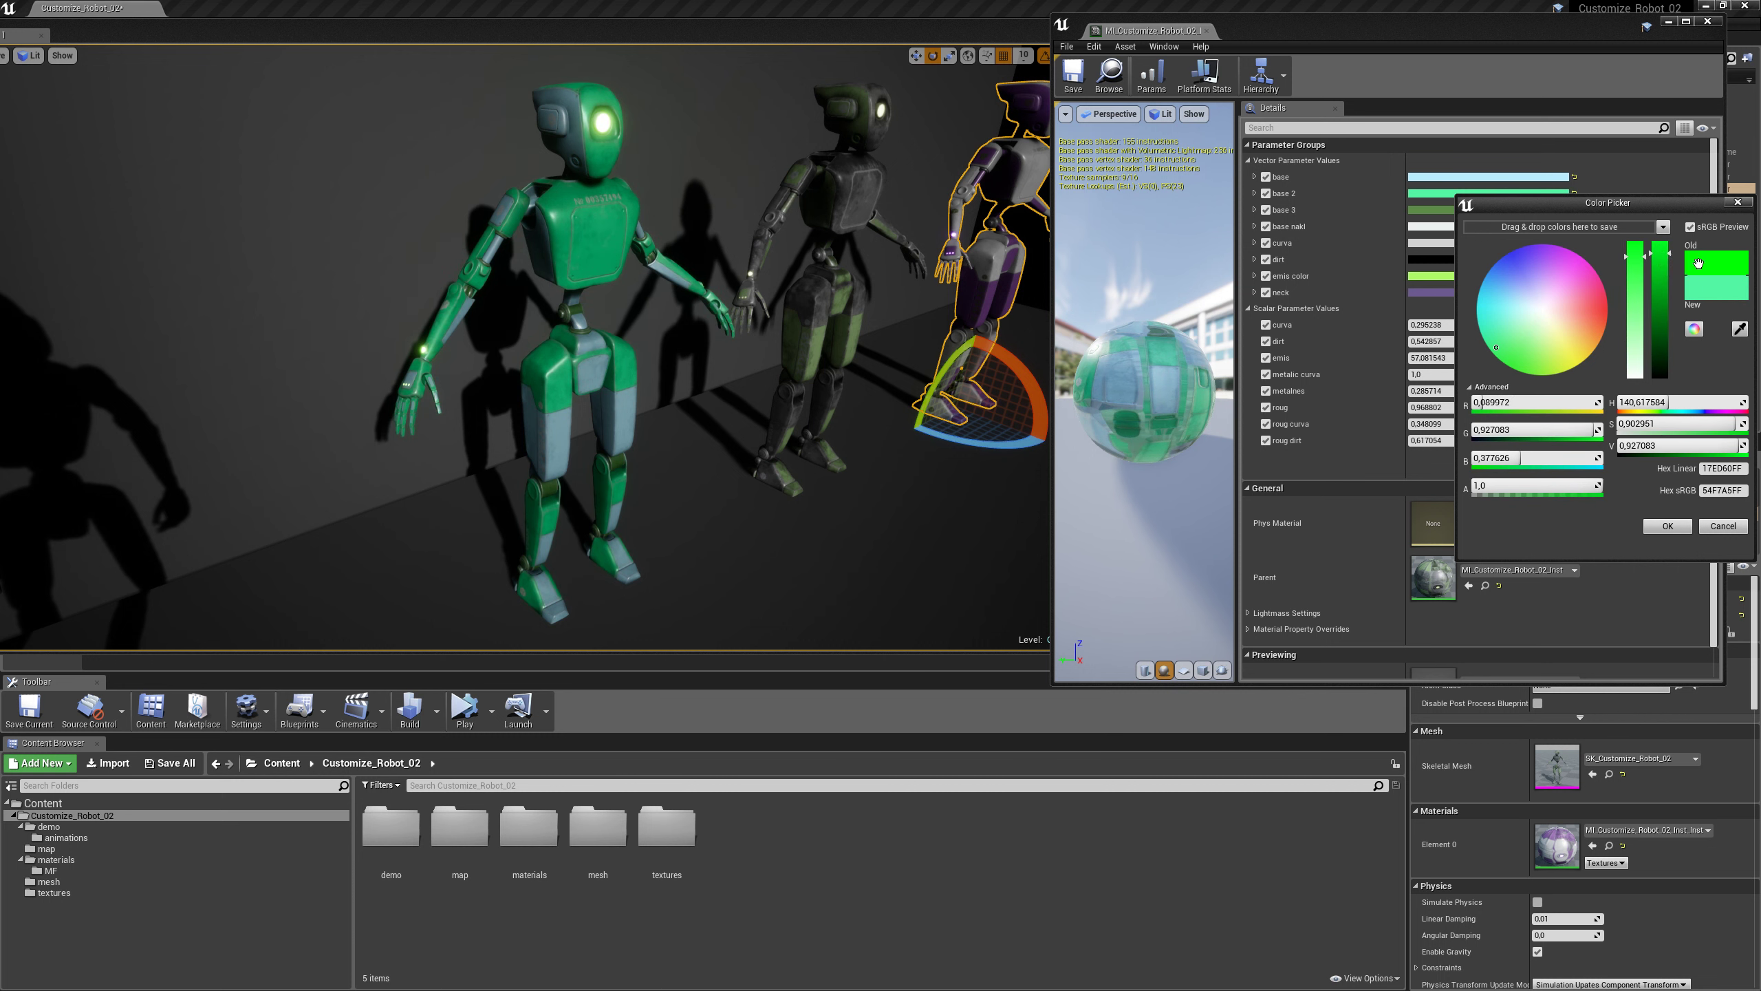
left_click(1737, 202)
Step: Set the base 3 color to neutral medium grey (hex sRGB 8B8B8CFF)
left_click(1439, 210)
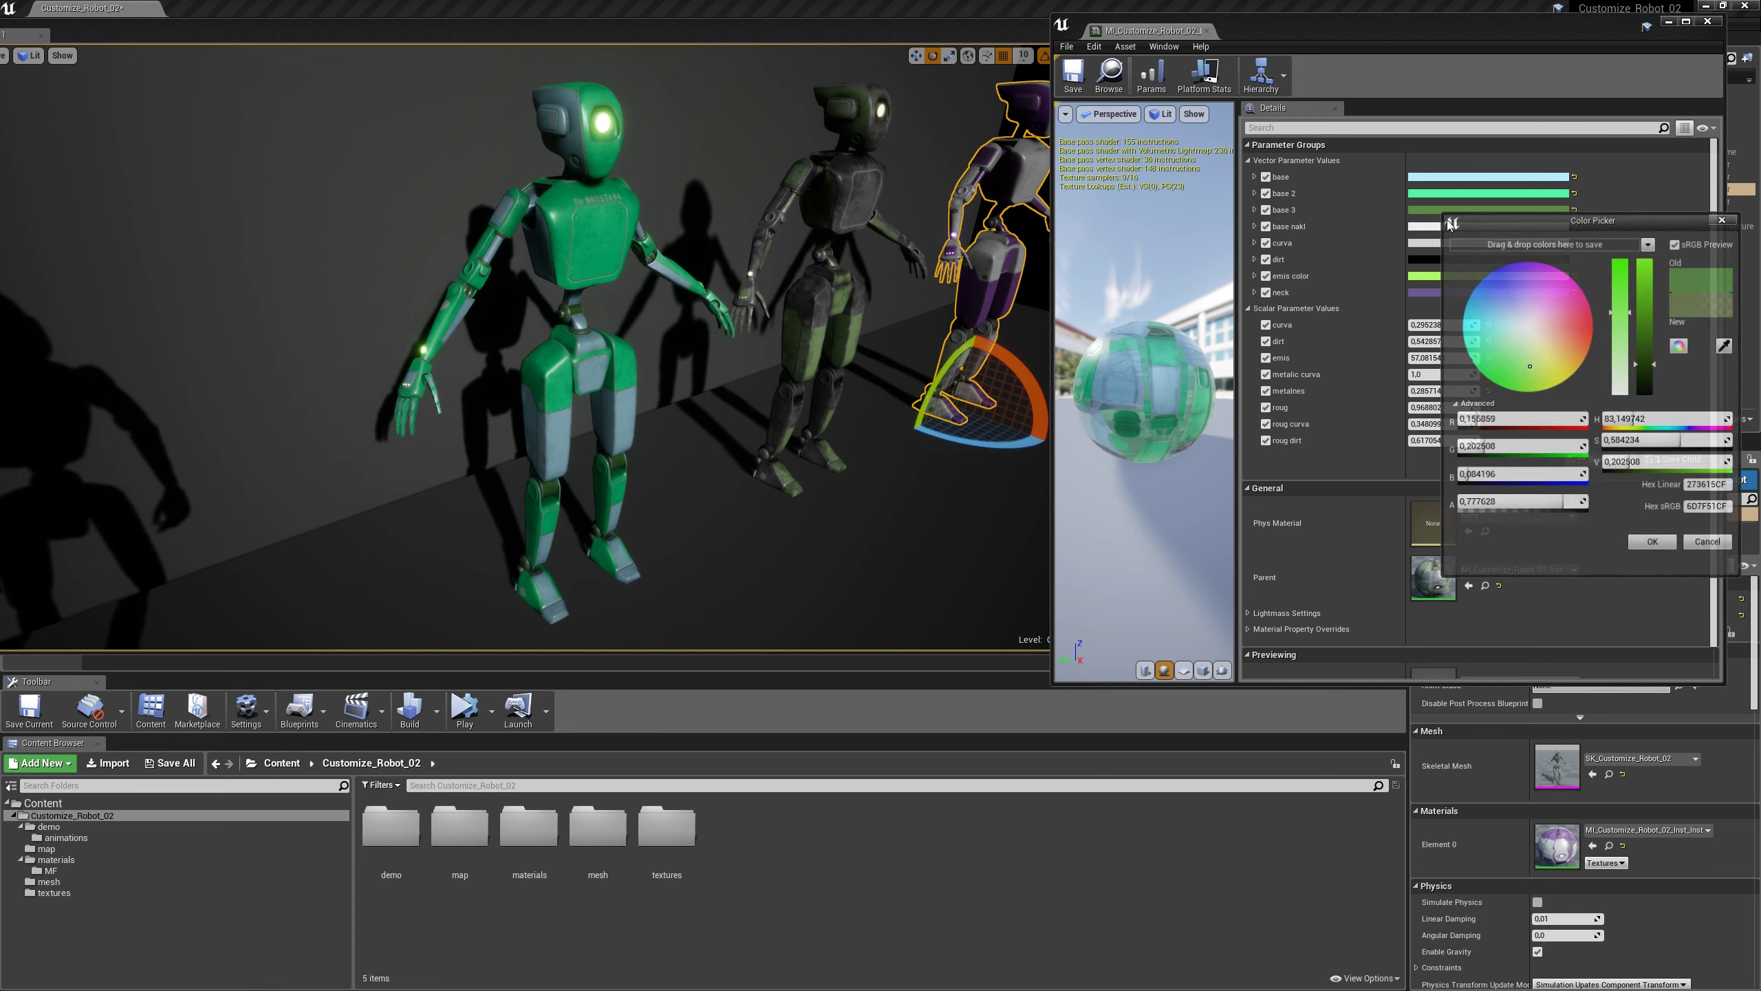
mouse_move(1558, 322)
left_mouse_down()
mouse_move(1508, 263)
mouse_move(1571, 292)
mouse_move(1516, 373)
mouse_move(1514, 293)
mouse_move(1528, 328)
left_mouse_up()
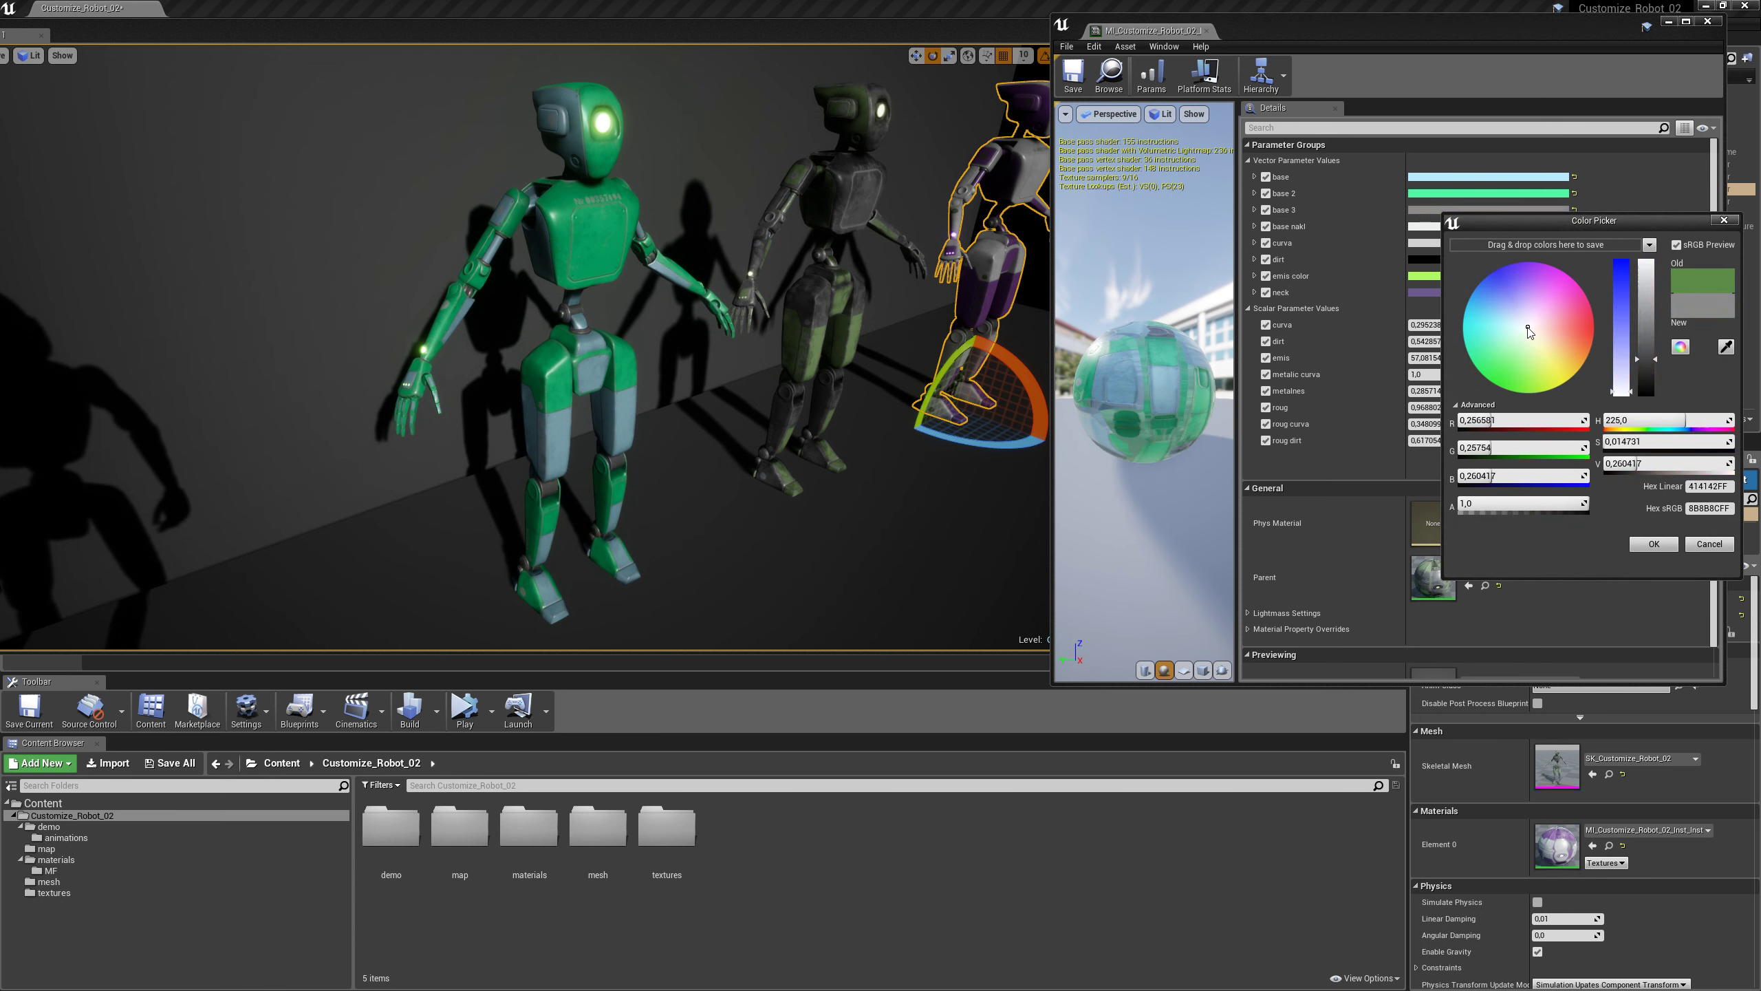
left_click(1724, 220)
Step: Set the base naki color, which tints the robot's decals, to pink (hex sRGB E183F0FF)
left_click(1456, 226)
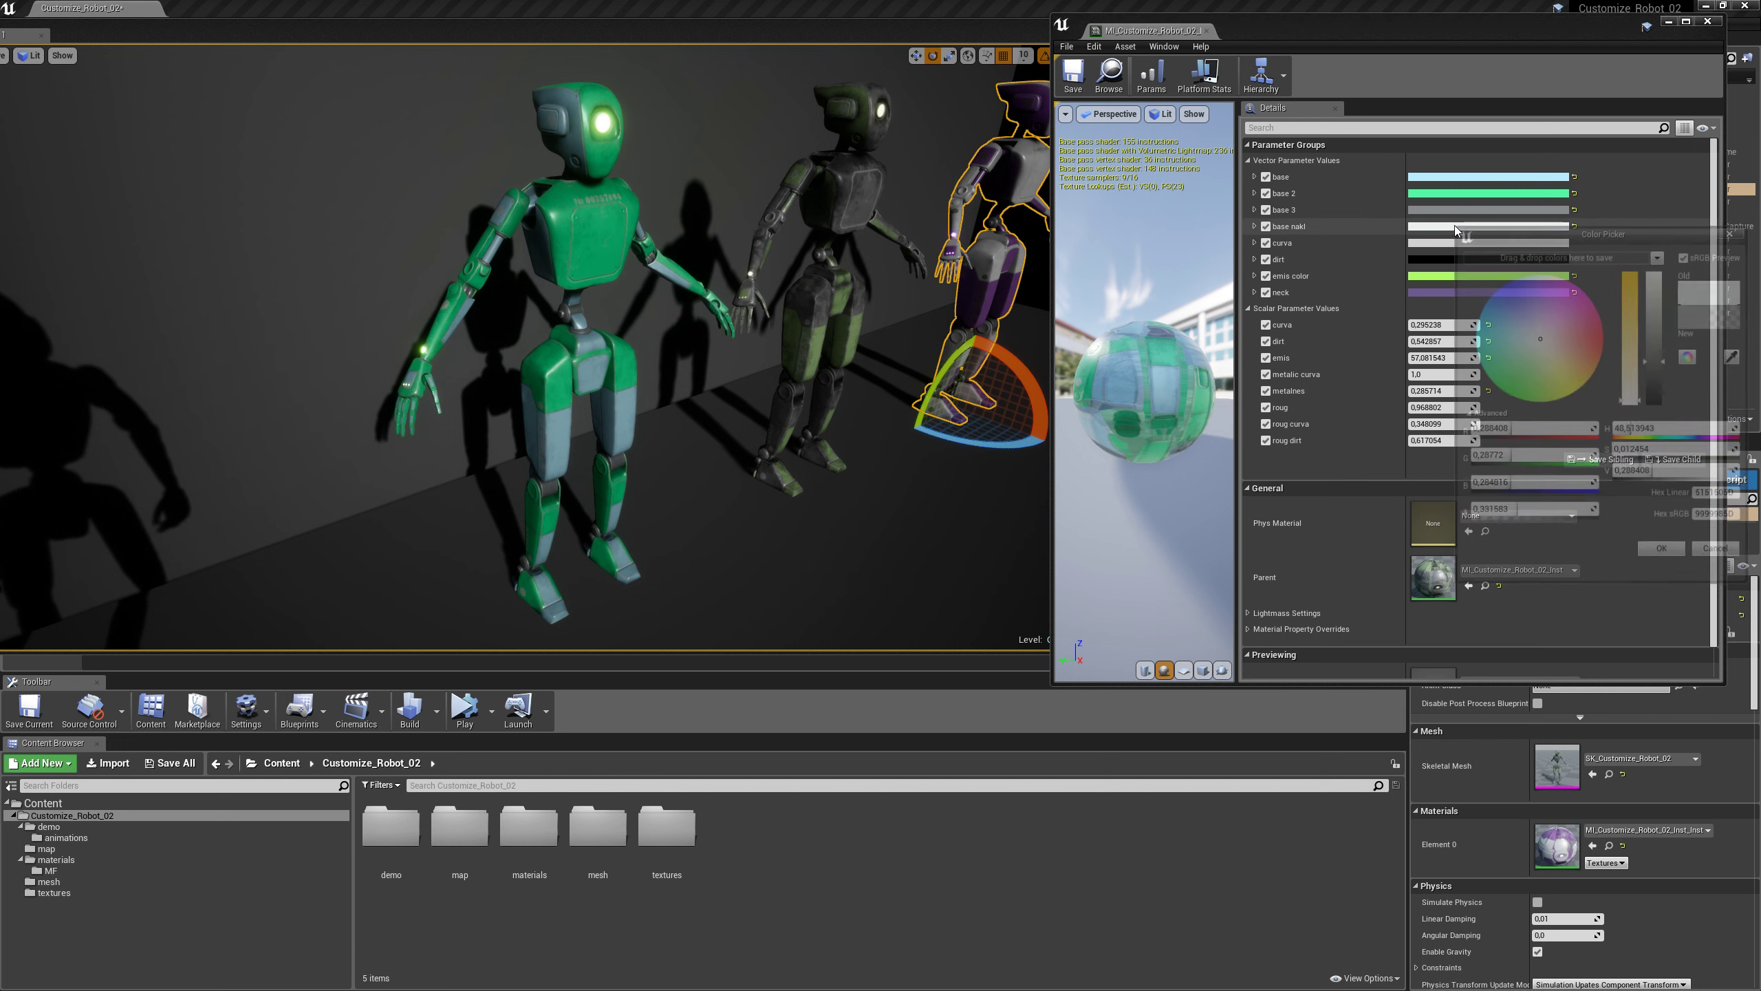
left_click_drag(1561, 337, 1473, 314)
scroll(803, 248, "up", 5)
mouse_move(803, 248)
right_mouse_down()
mouse_move(825, 149)
mouse_move(801, 250)
right_mouse_up()
left_click(1316, 330)
left_click_drag(1522, 372, 1556, 295)
right_click_drag(869, 310, 933, 350)
left_click(1738, 234)
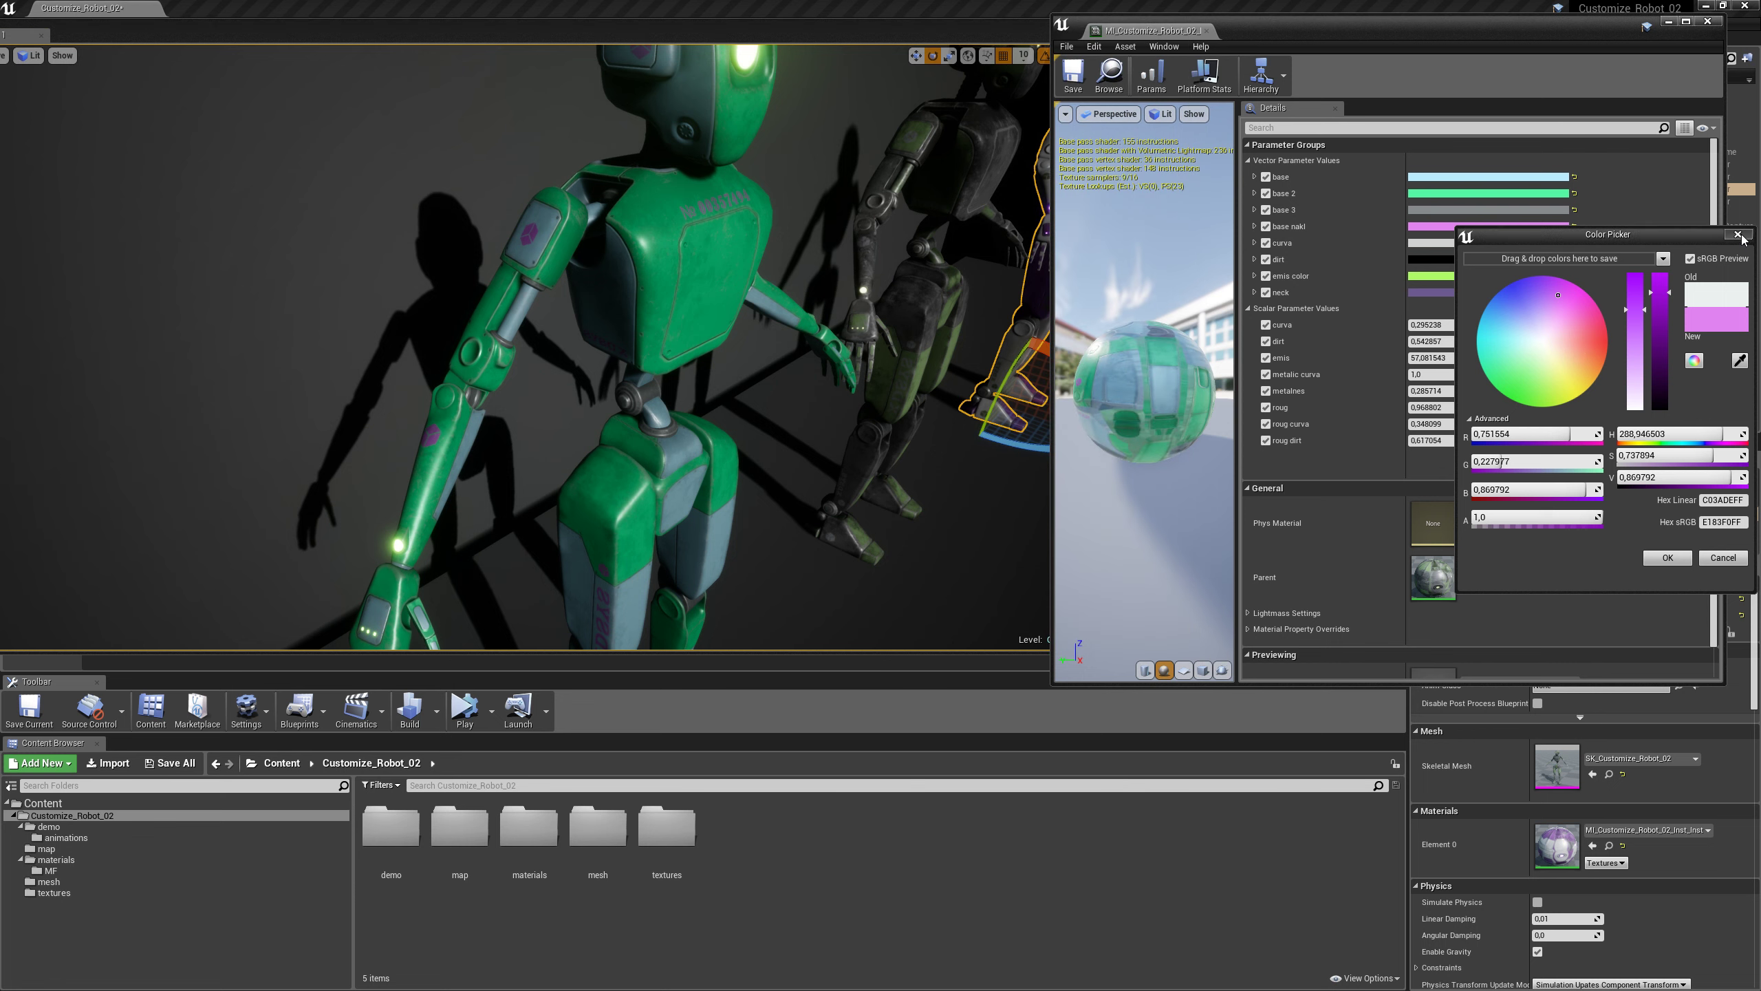
Step: Set the curva color to pure white (hex FFFFFFFF) and leave the dirt color at black
left_click(1482, 244)
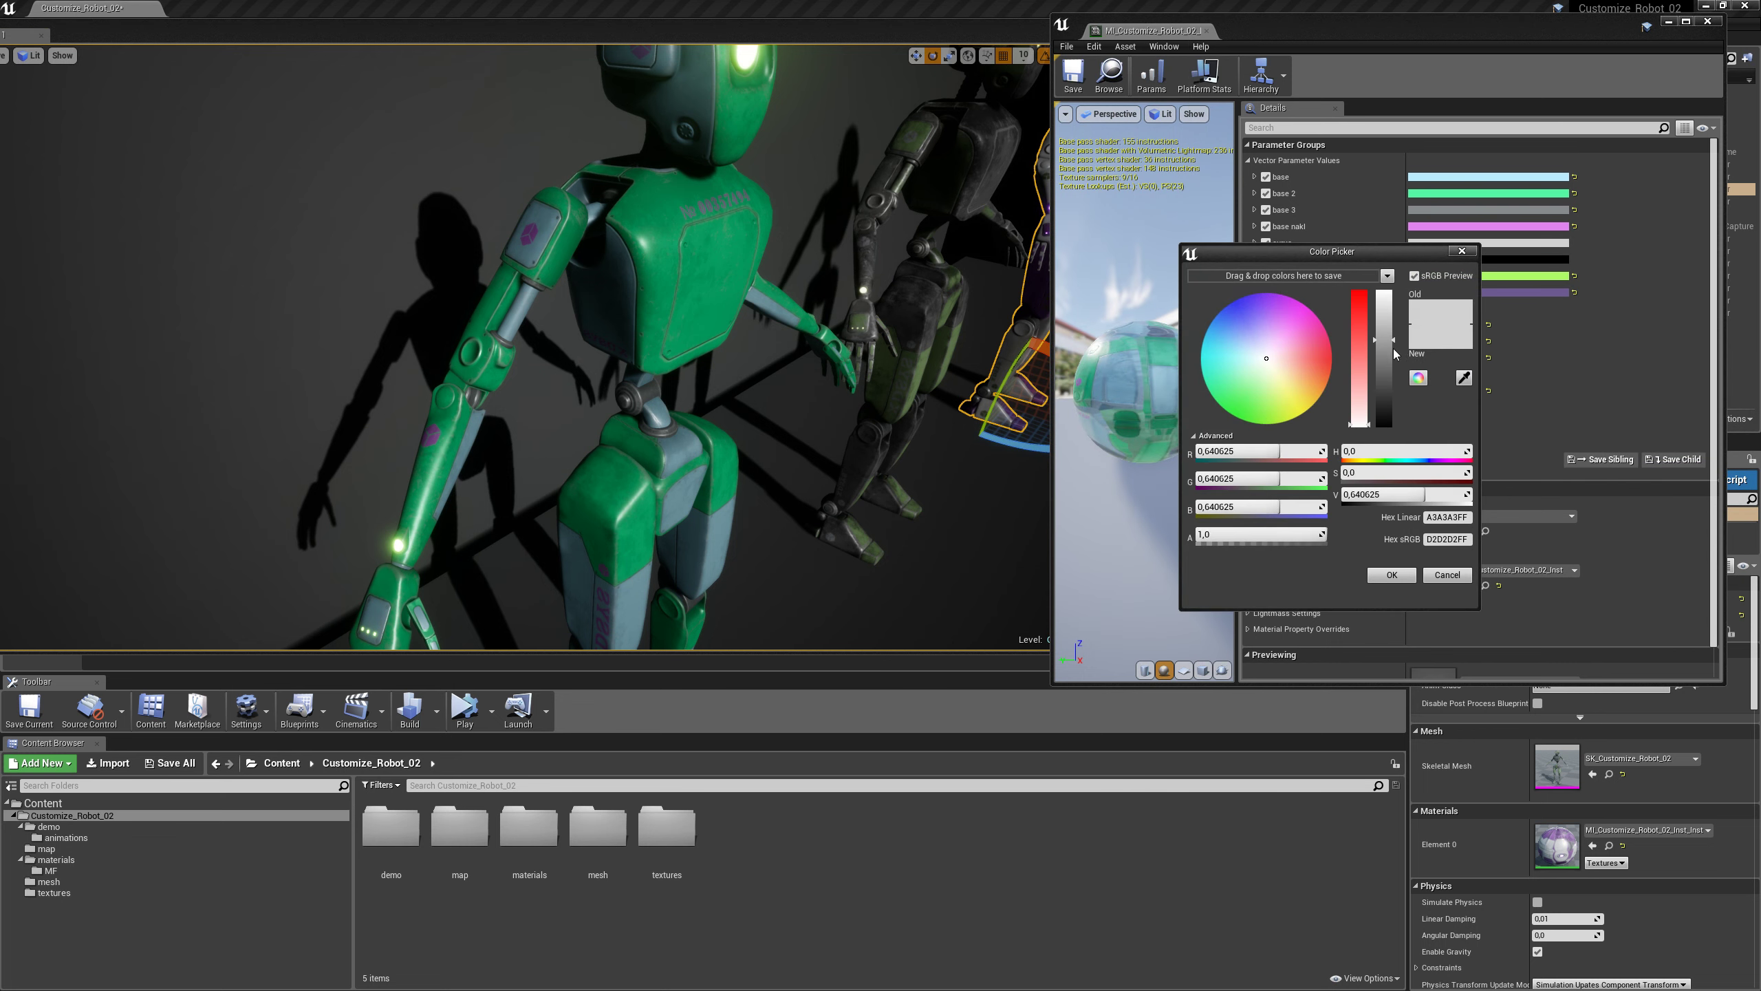
left_click_drag(1377, 329, 1383, 299)
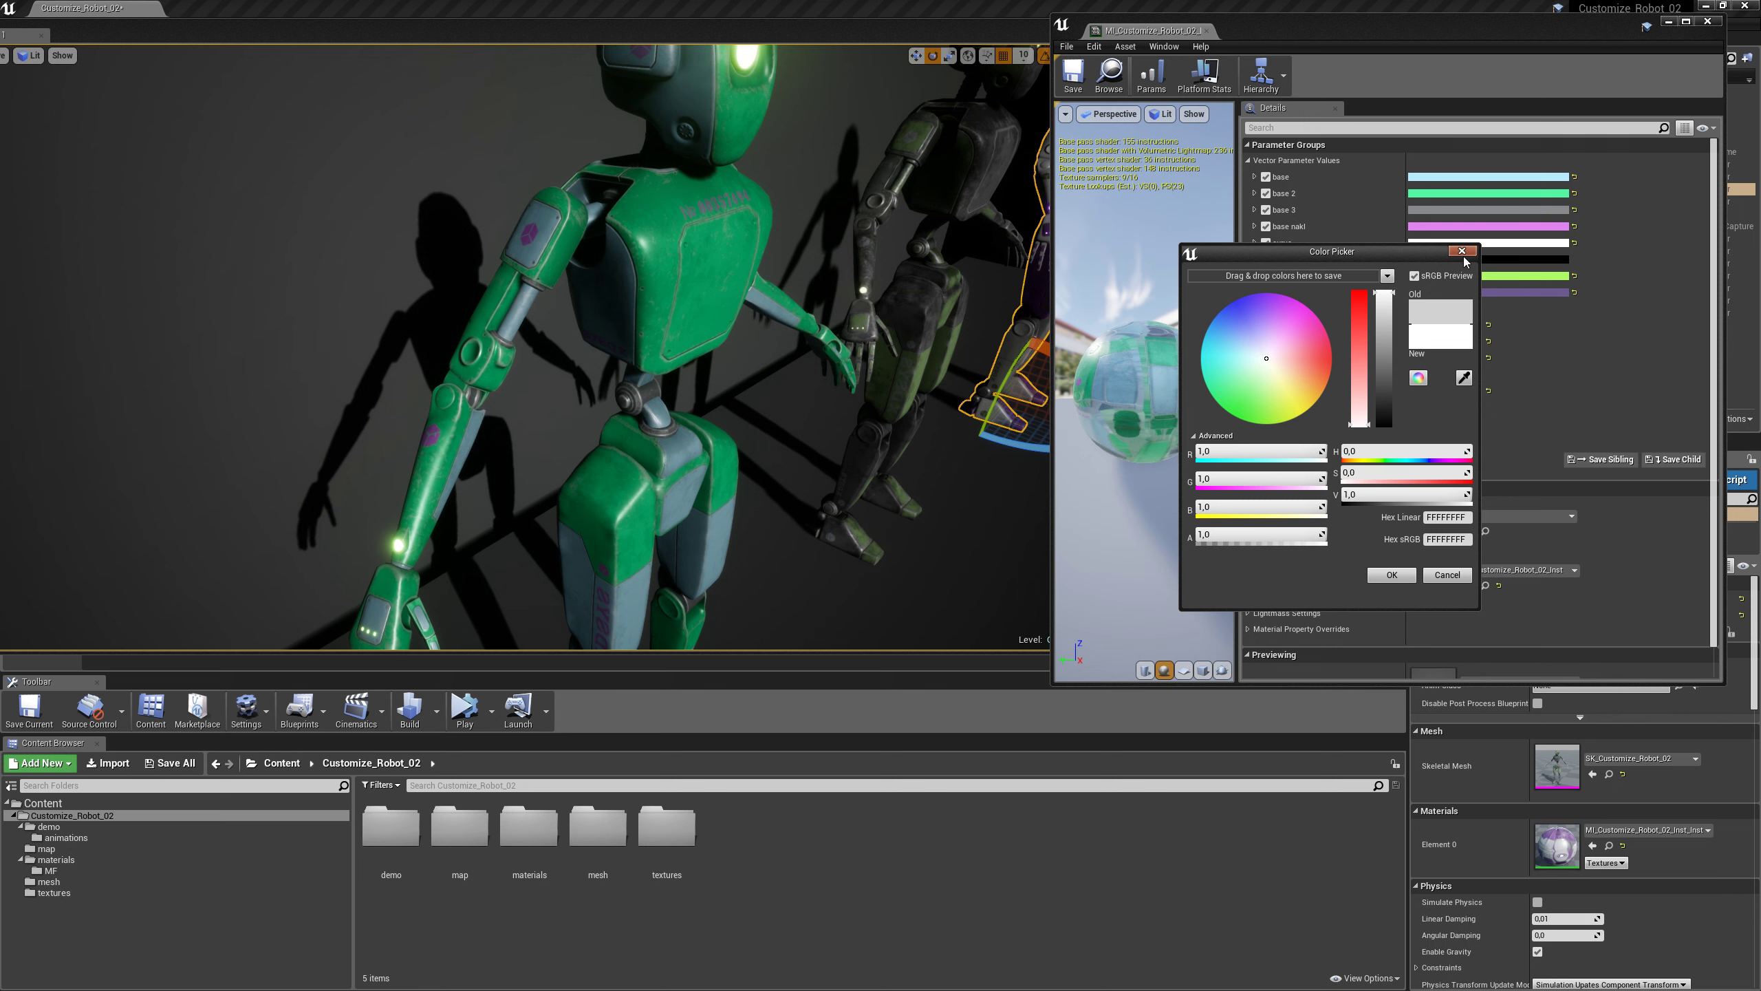
left_click(1463, 251)
left_click(1464, 258)
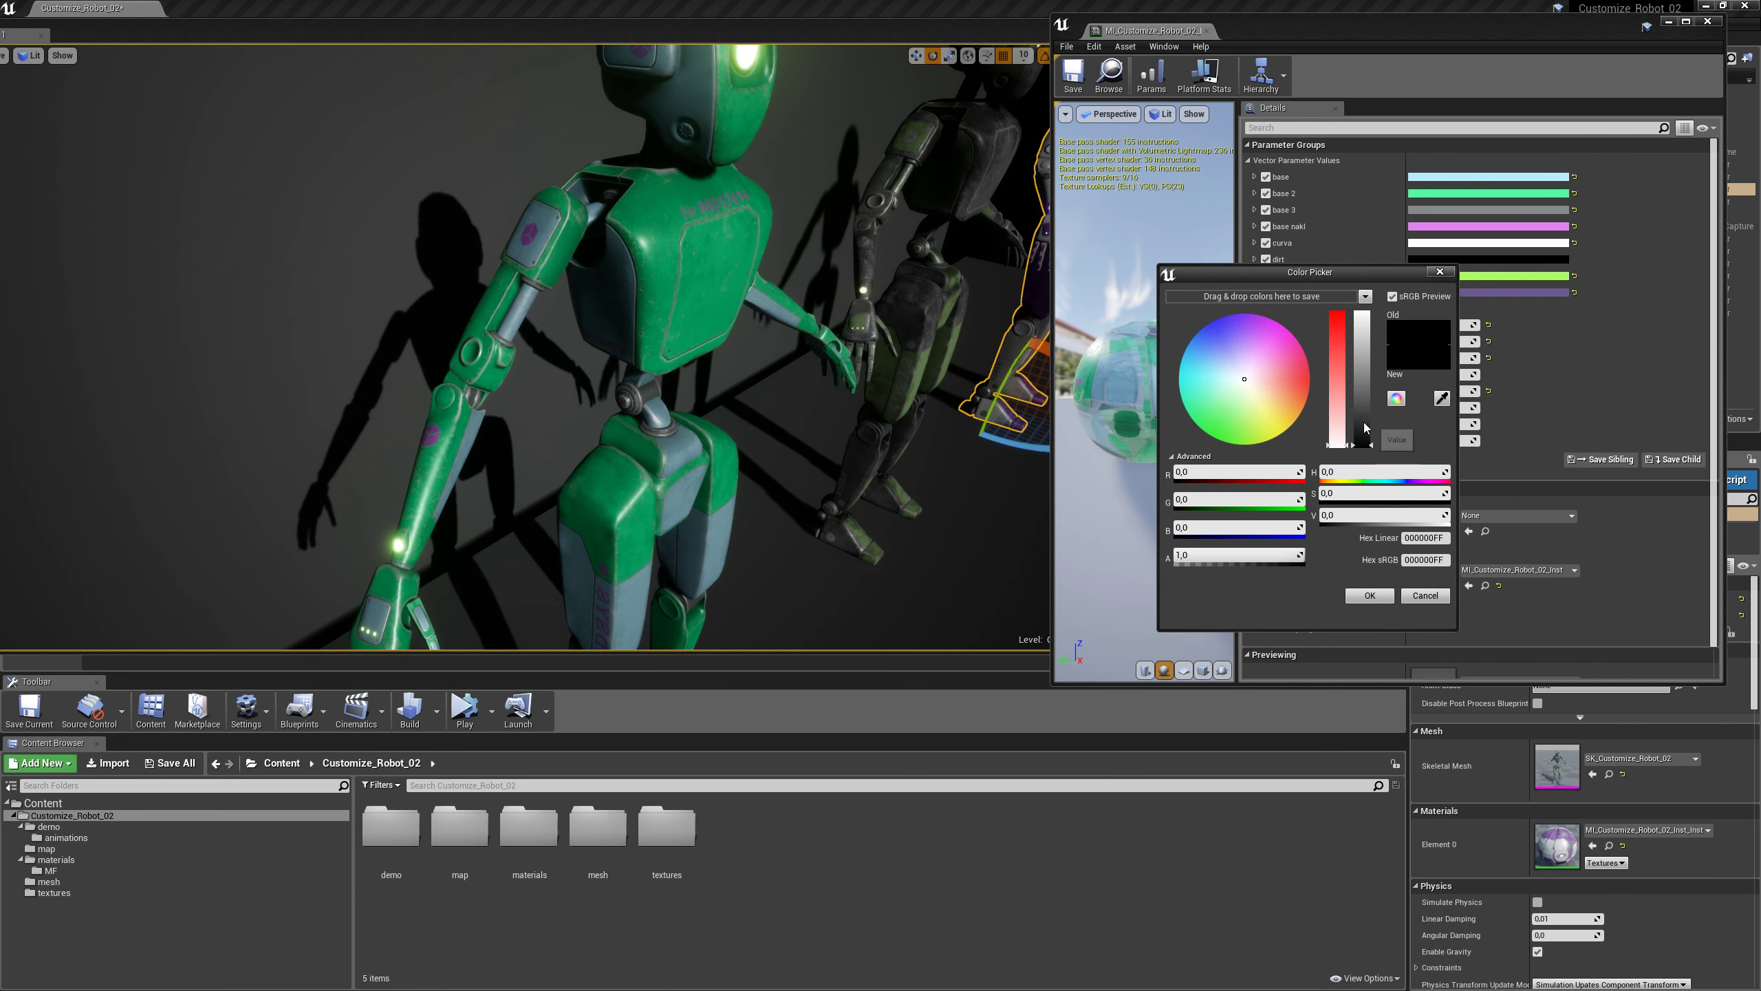
left_click_drag(1363, 428, 1366, 464)
left_click(1451, 278)
Step: Set the emis color to near-white so the robot's eye and arm lights glow white
left_click(1450, 276)
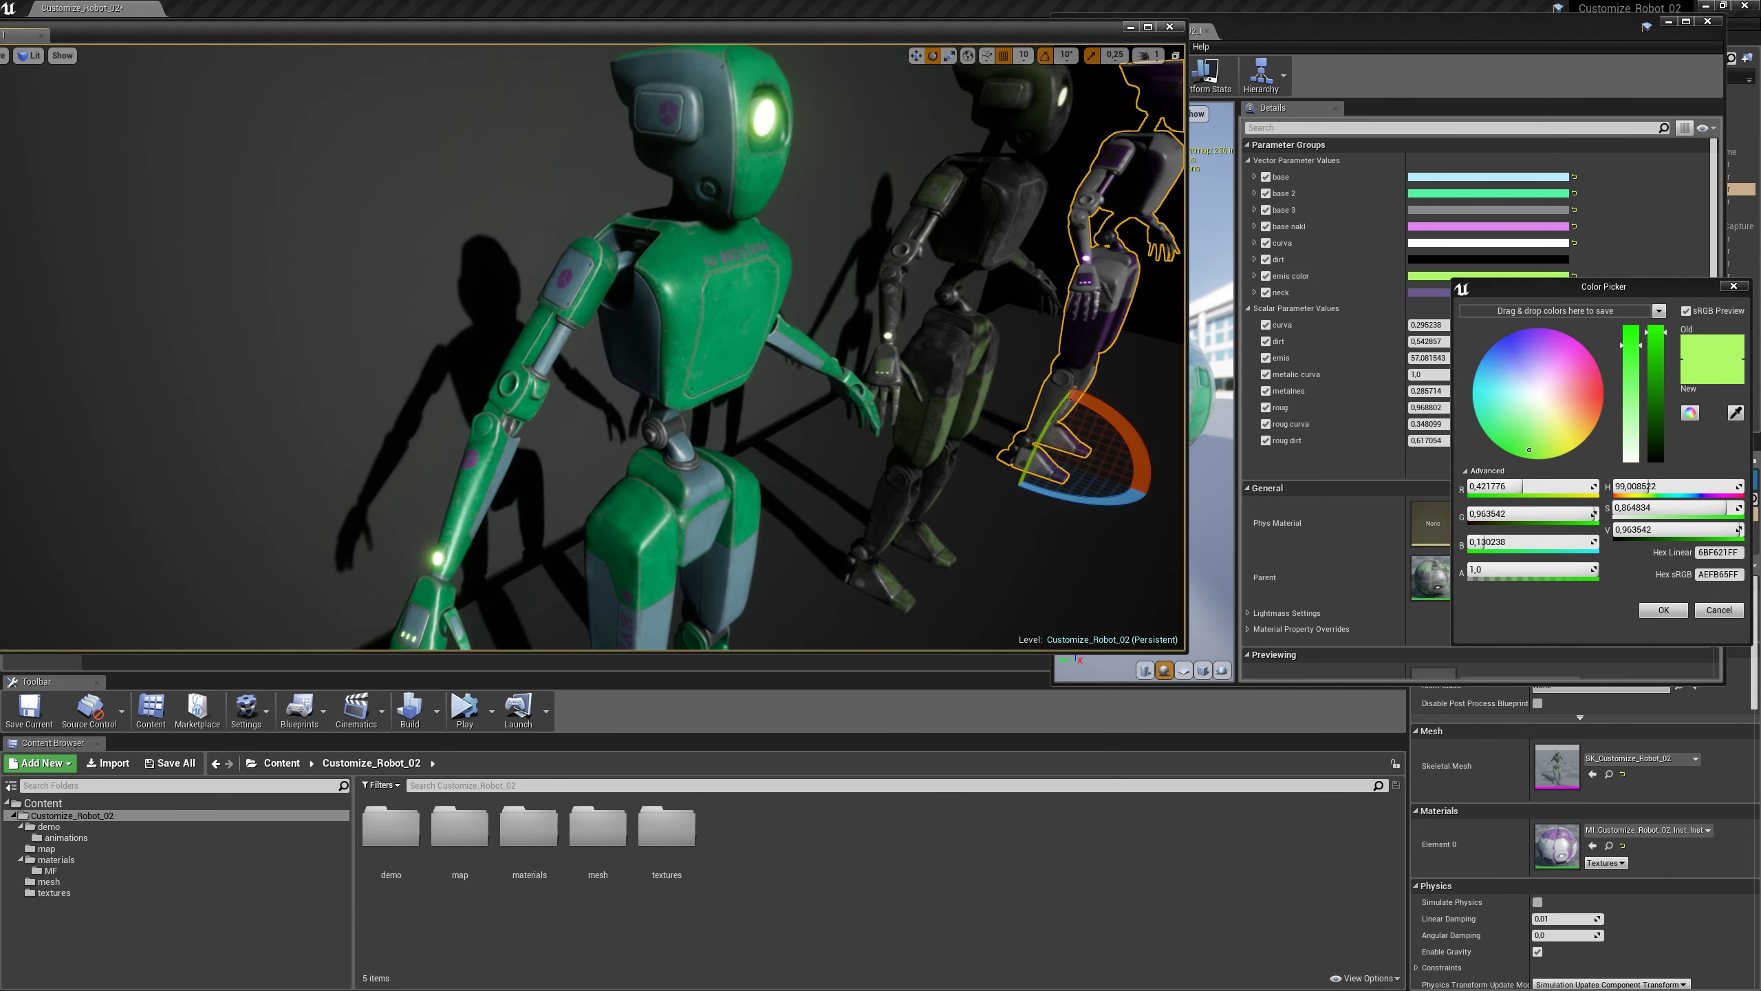
left_click(1566, 334)
left_click_drag(1569, 333, 1530, 401)
left_click(1735, 285)
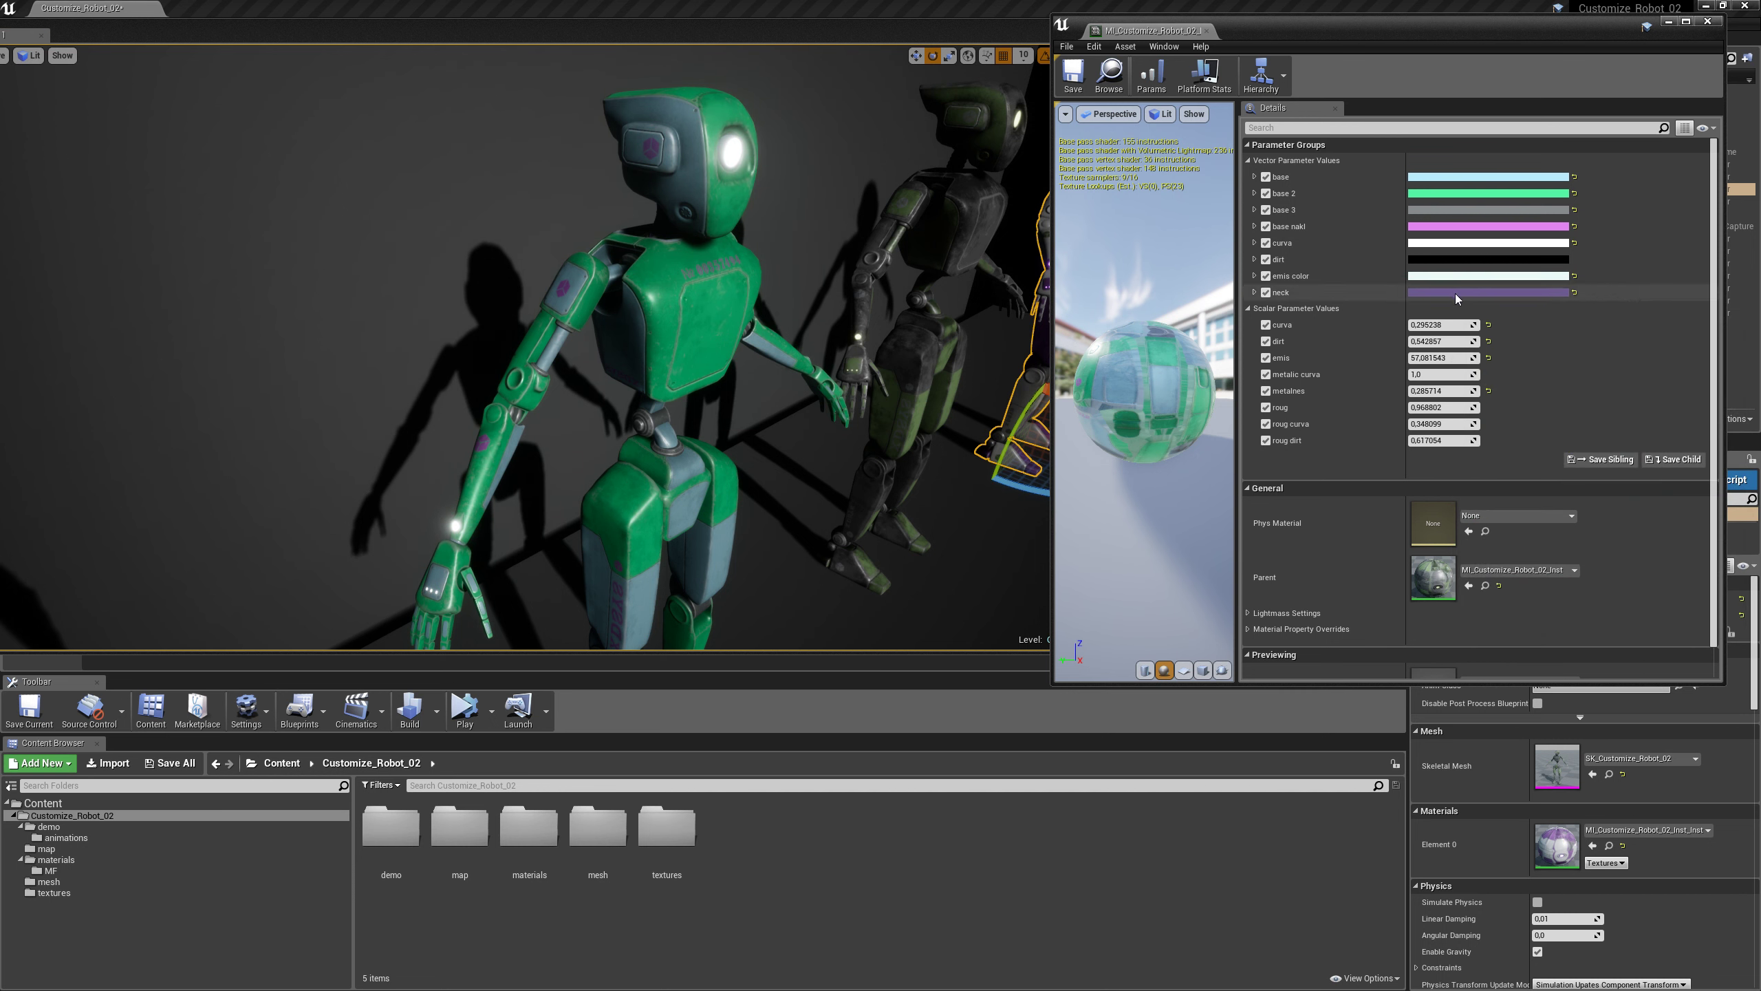
Step: Select the green robot in the level and rotate it to show the back of its neck up close
left_click(713, 348)
scroll(714, 362, "down", 4)
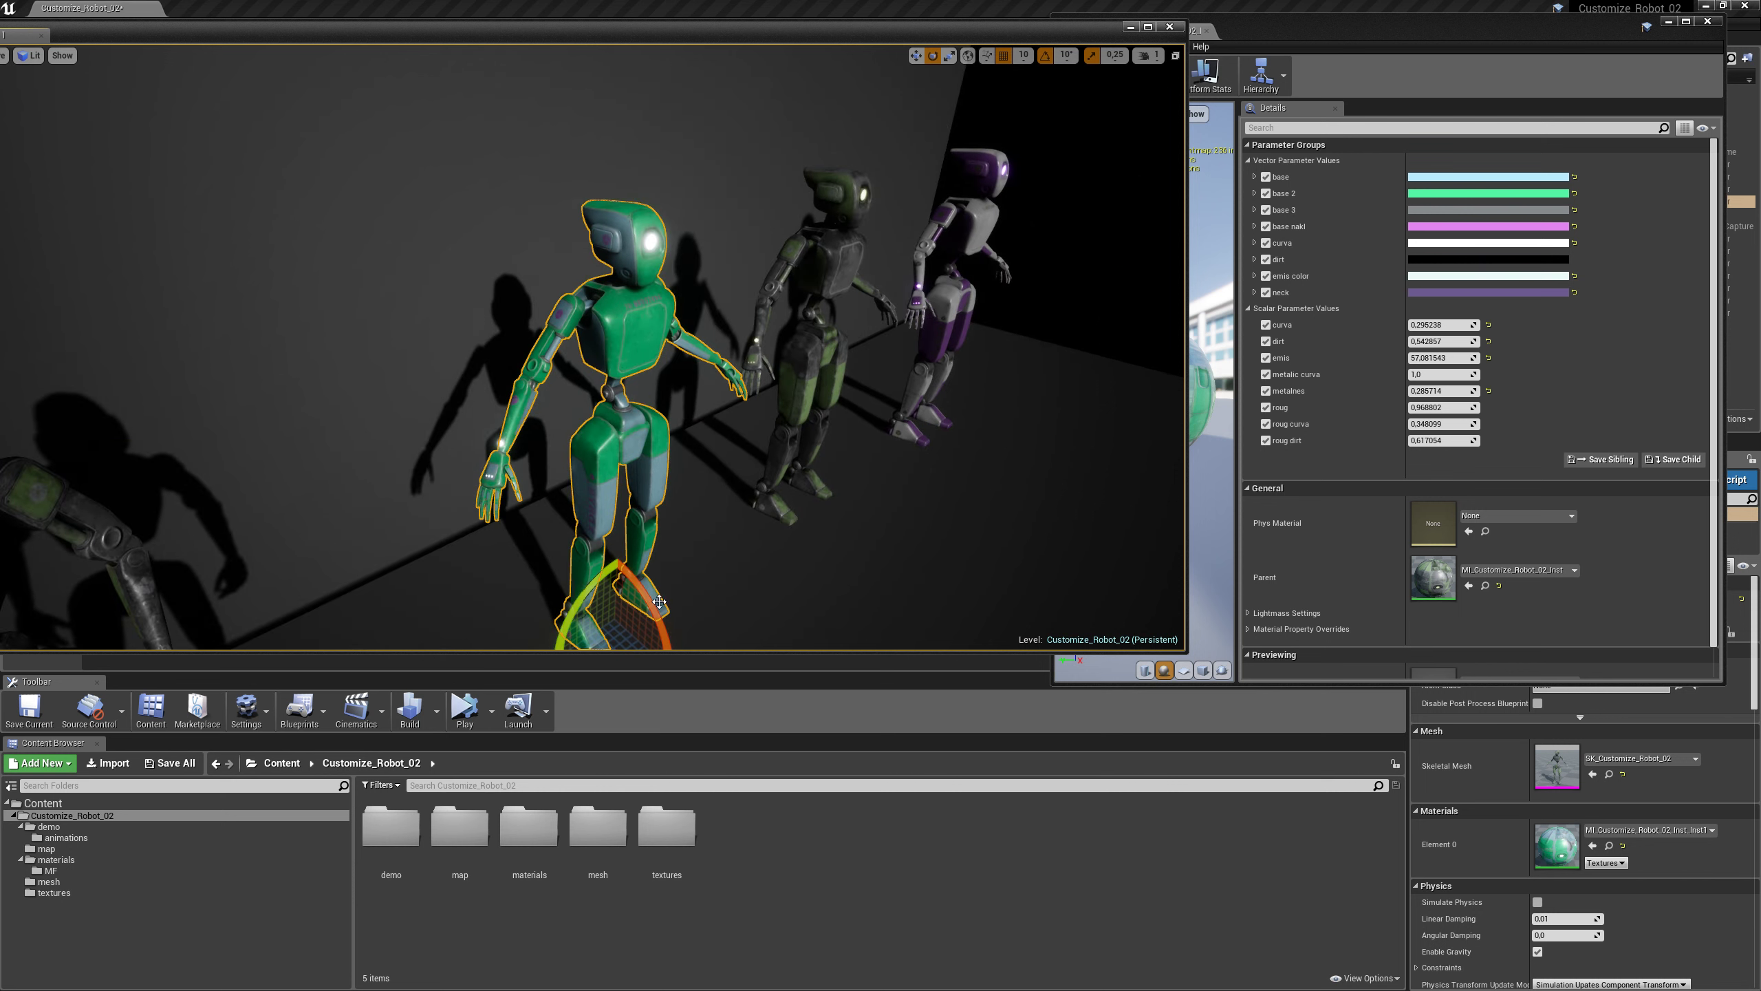
right_click_drag(659, 602, 658, 666)
left_click_drag(621, 564, 728, 548)
scroll(636, 500, "up", 3)
right_click_drag(636, 501, 658, 420)
key("g")
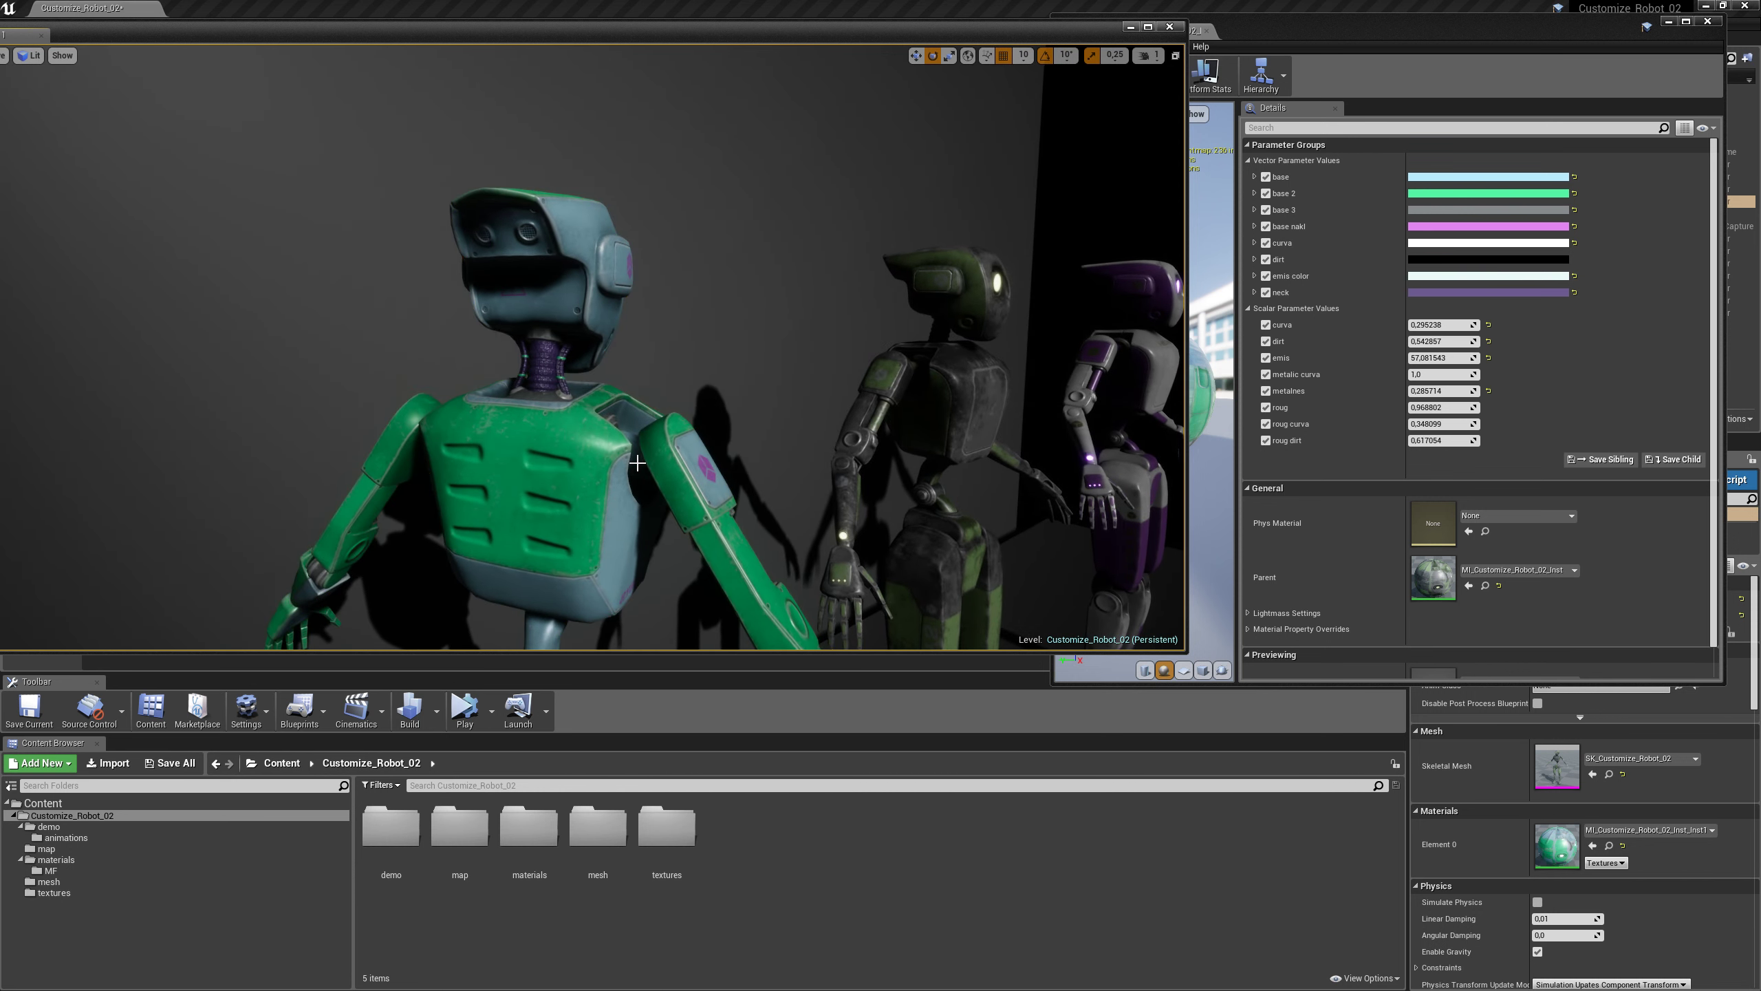
Step: Set the neck color of the material instance to a pale greenish grey
left_click(1420, 293)
left_click(1420, 294)
left_click(1507, 419)
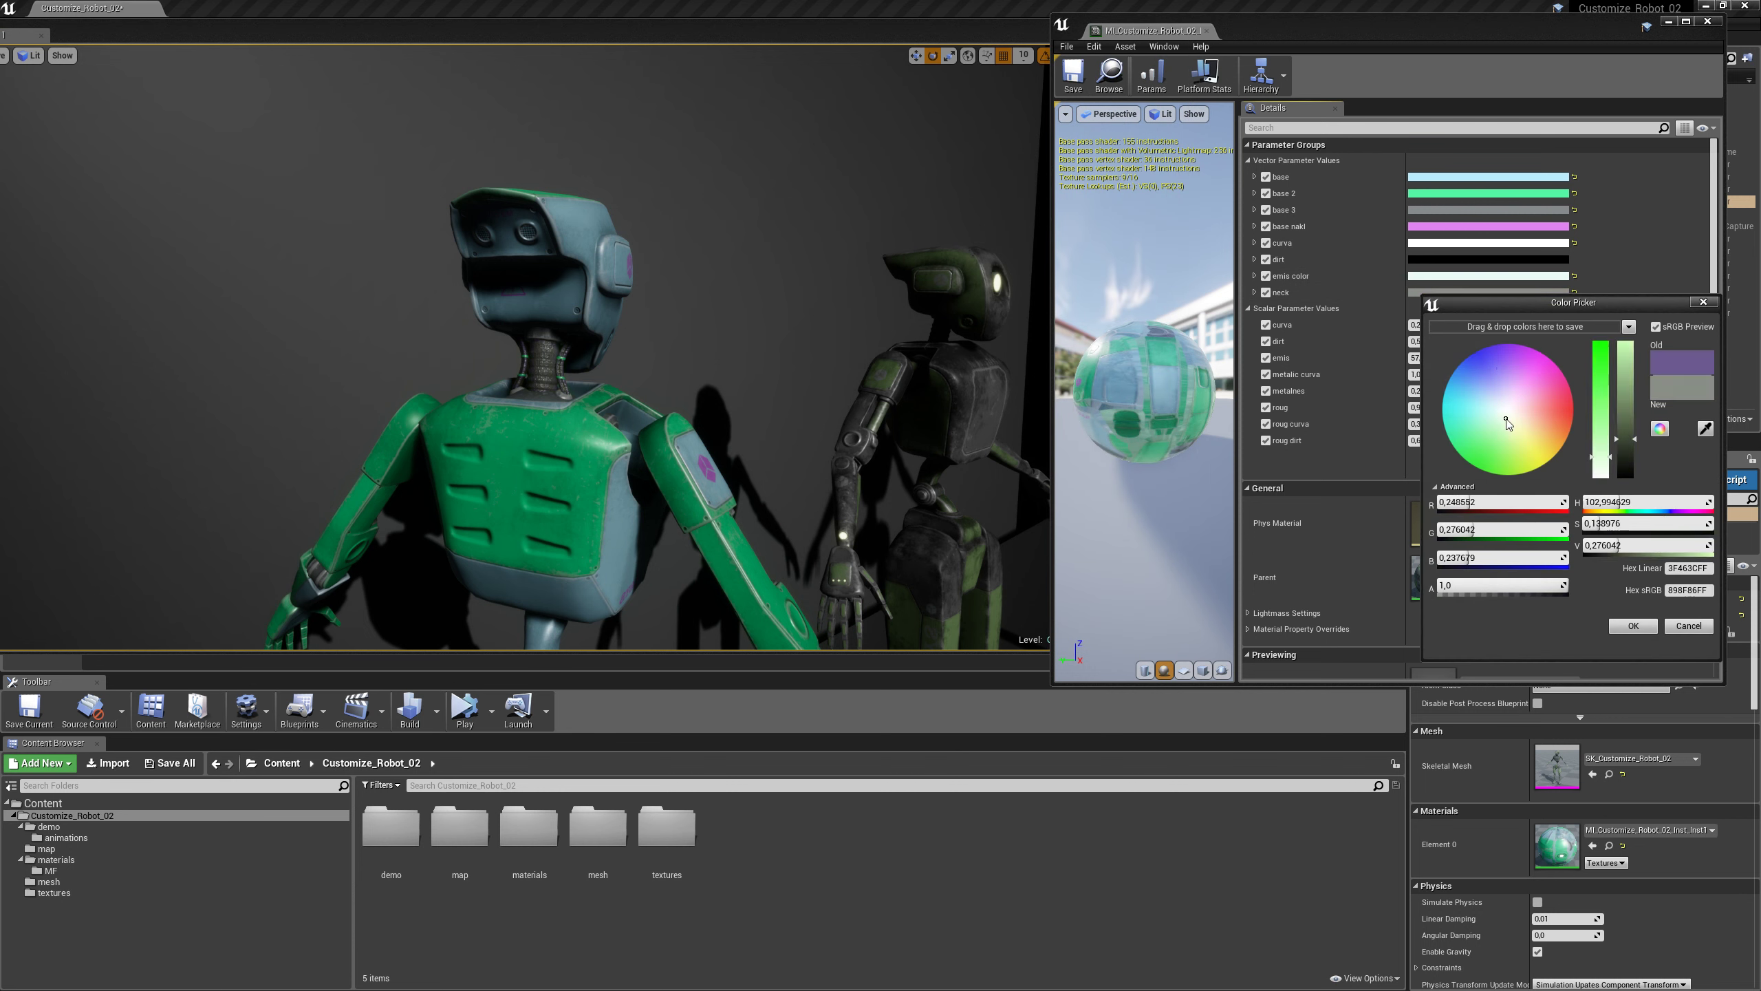
mouse_move(1624, 427)
left_mouse_down()
mouse_move(1637, 393)
mouse_move(1639, 426)
left_mouse_up()
left_click(1702, 303)
Step: Rotate the green robot to face forward again and frame its head and torso
right_click_drag(818, 326, 797, 409)
right_click_drag(659, 402, 659, 401)
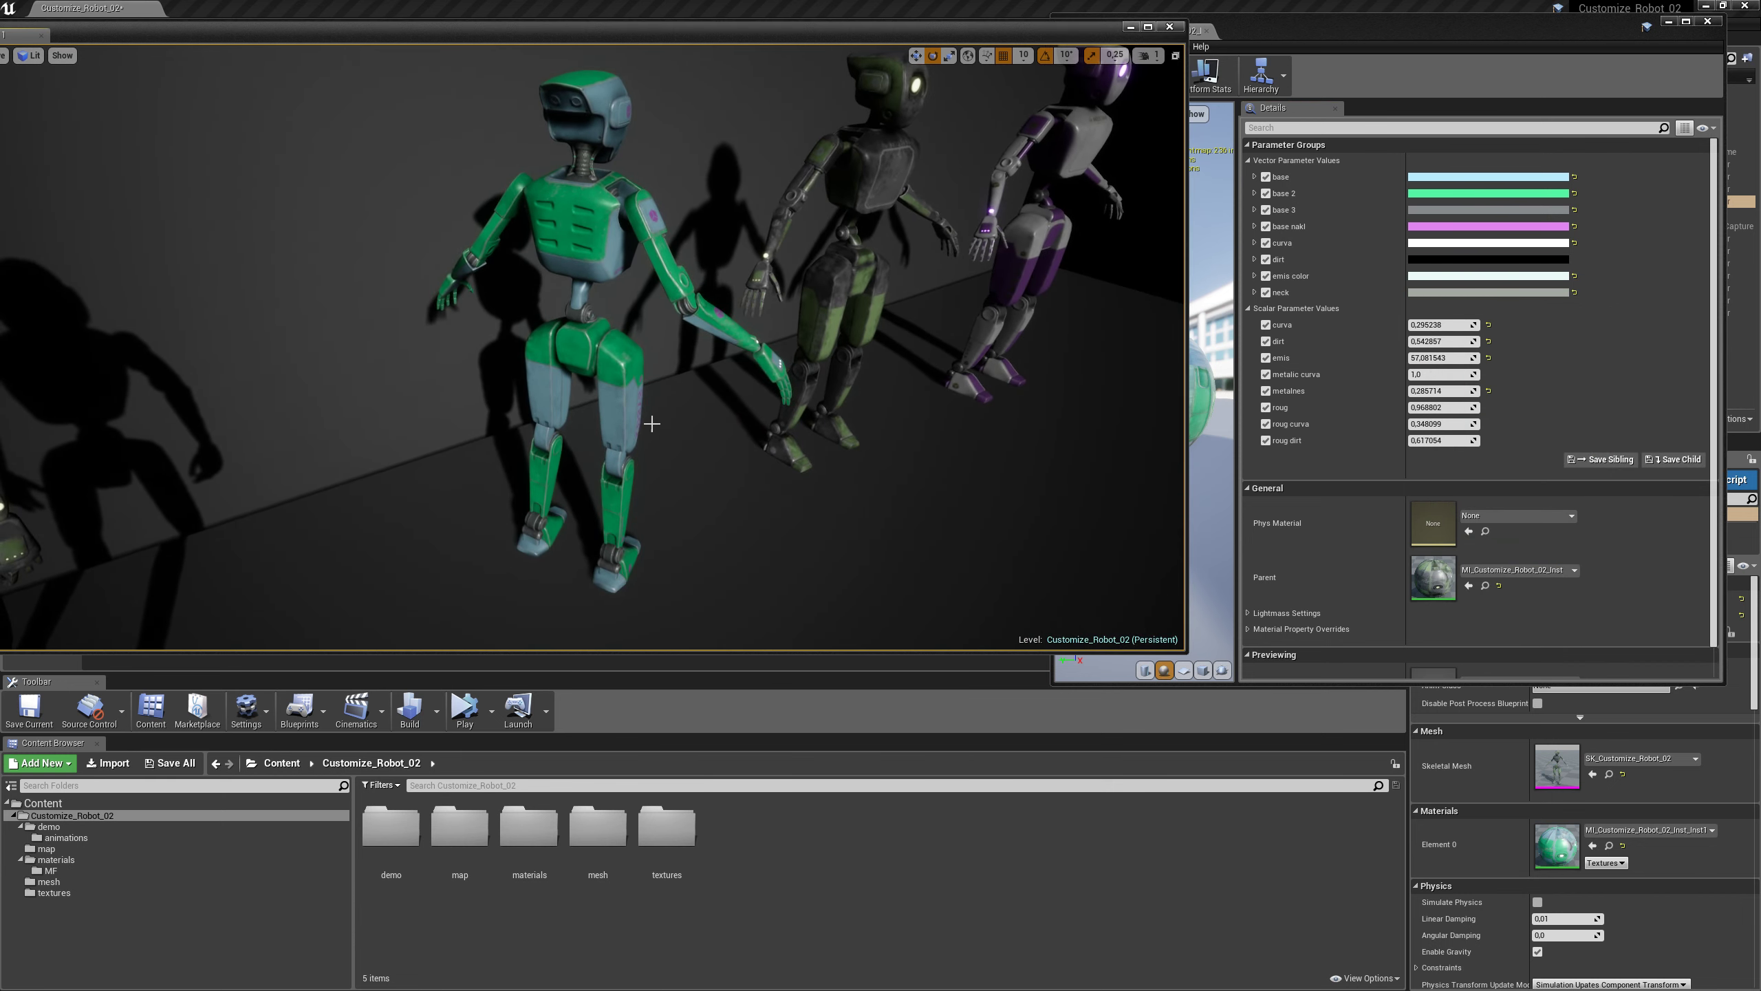
left_click(638, 439)
mouse_move(598, 628)
left_mouse_down()
mouse_move(677, 582)
mouse_move(564, 635)
left_mouse_up()
scroll(717, 384, "up", 5)
right_click_drag(716, 384, 658, 389)
key("w")
key("g")
key("s")
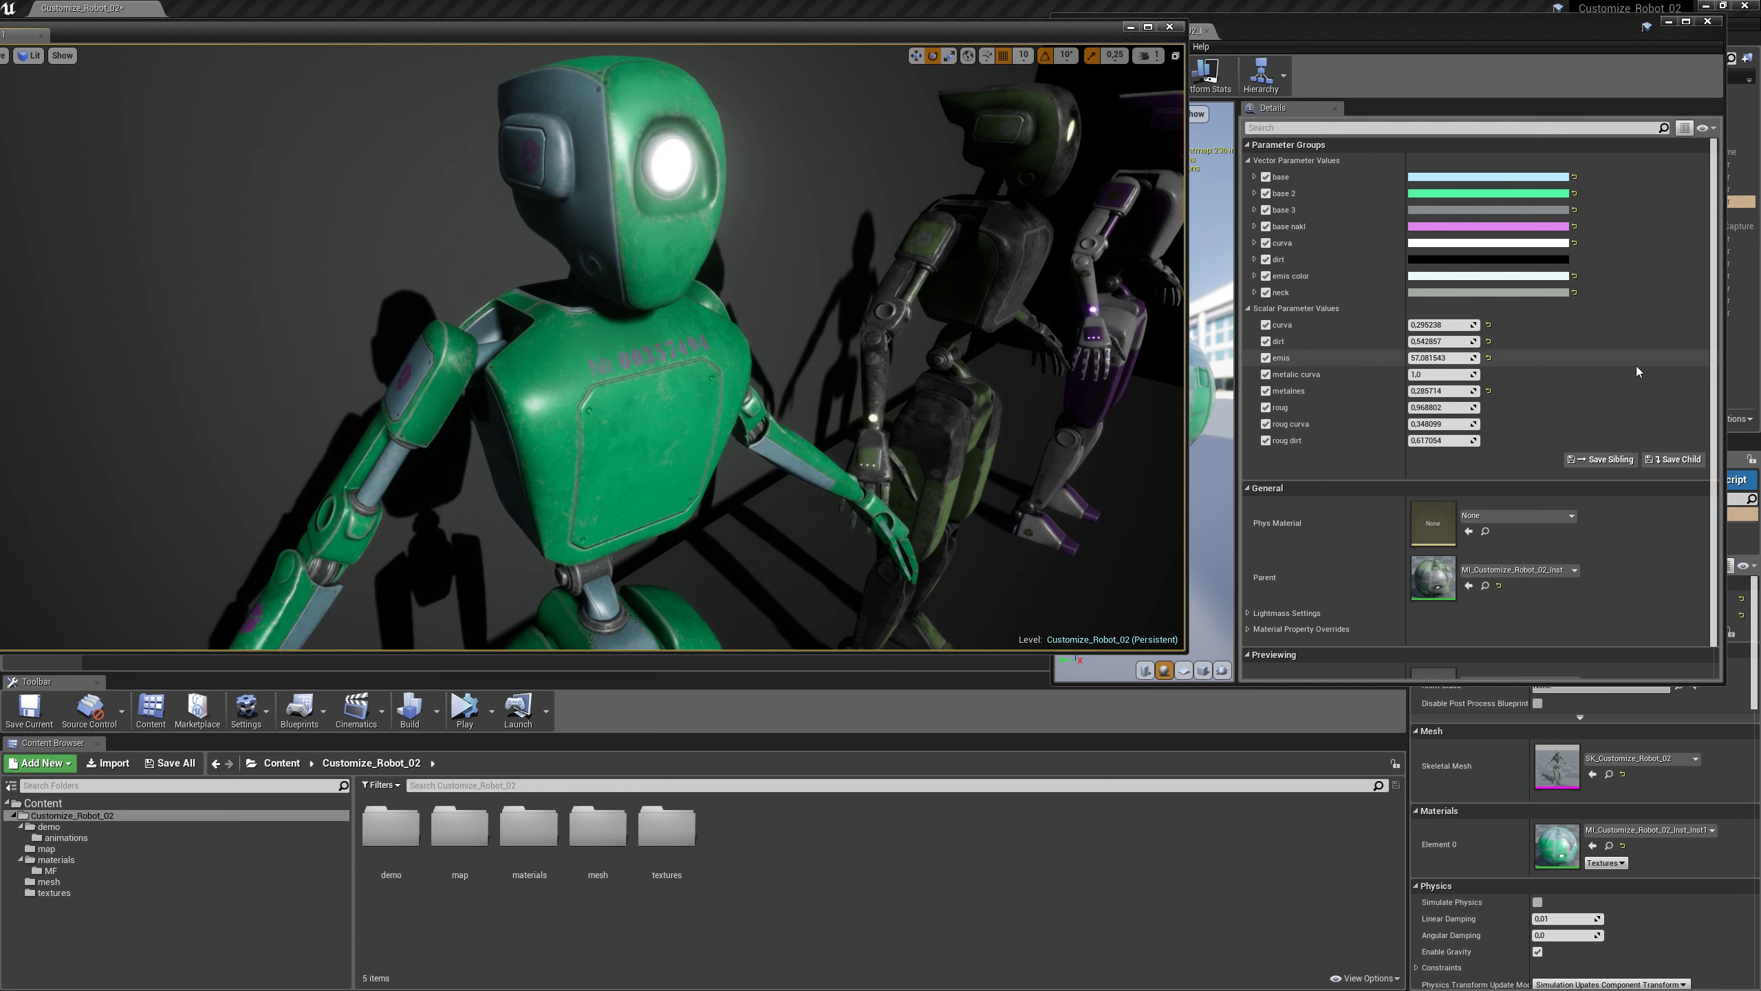
Step: Try strong edge wear with curva at about 0.8 and dirt lowered to about 0.01
left_click(1636, 371)
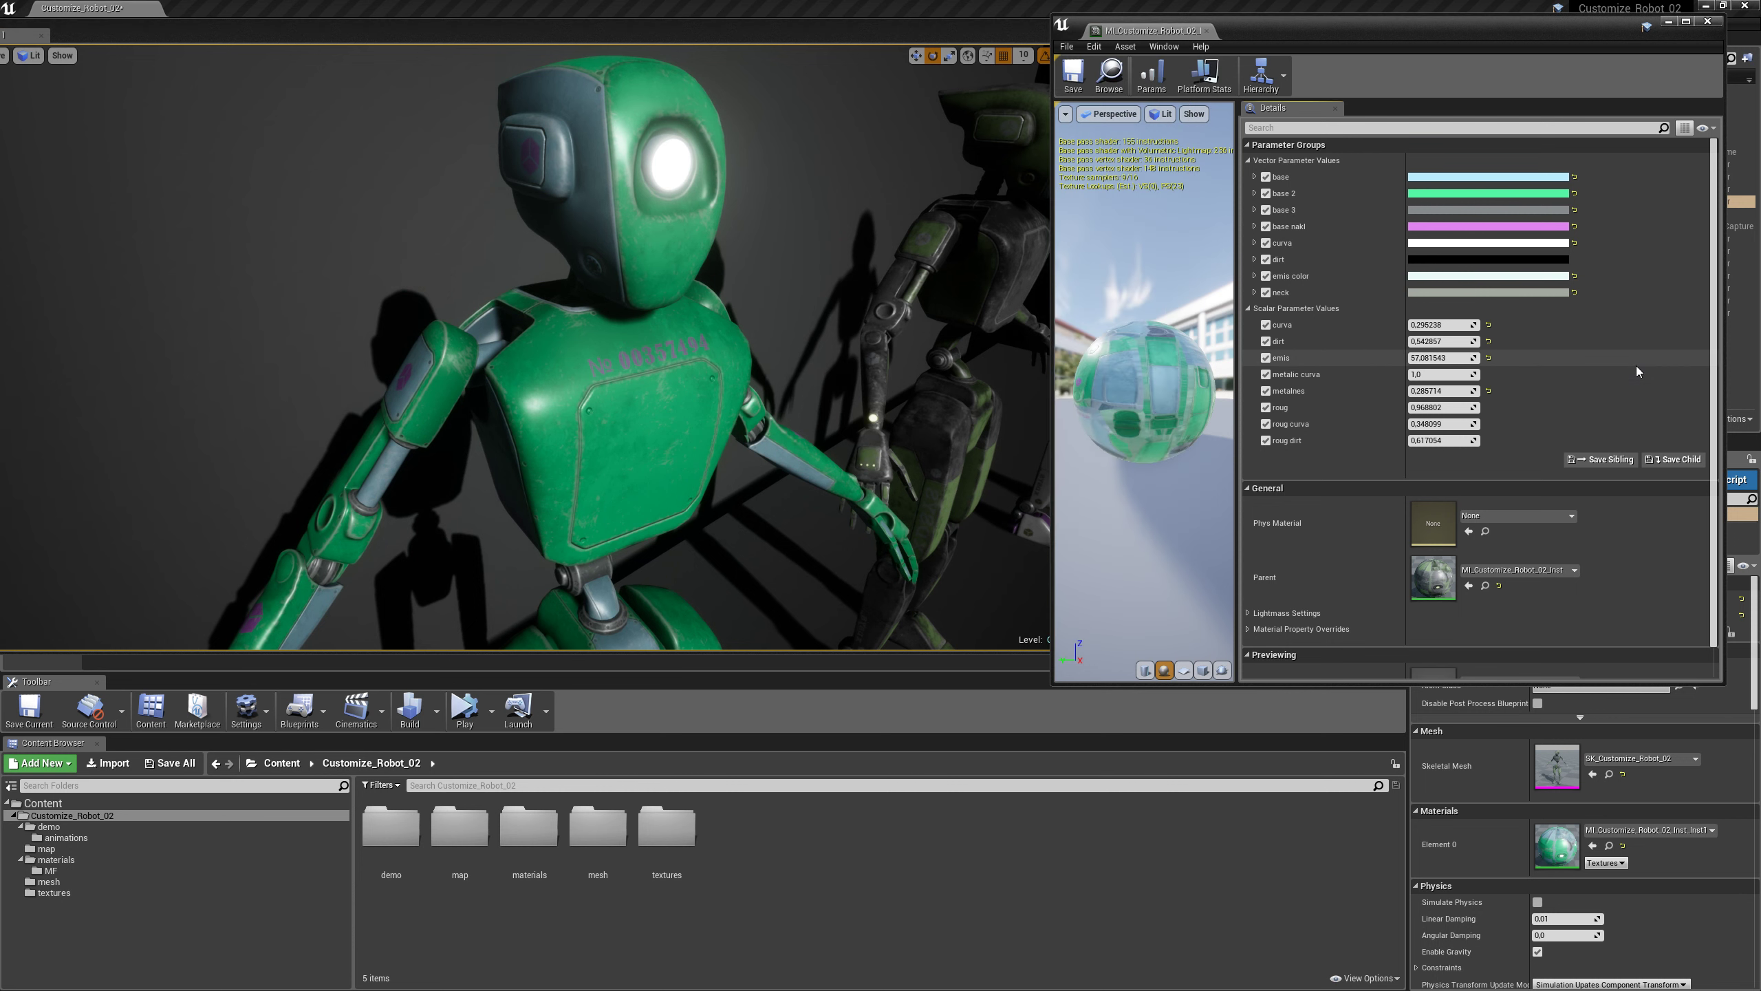
left_click(1489, 326)
left_click_drag(1459, 327, 1518, 326)
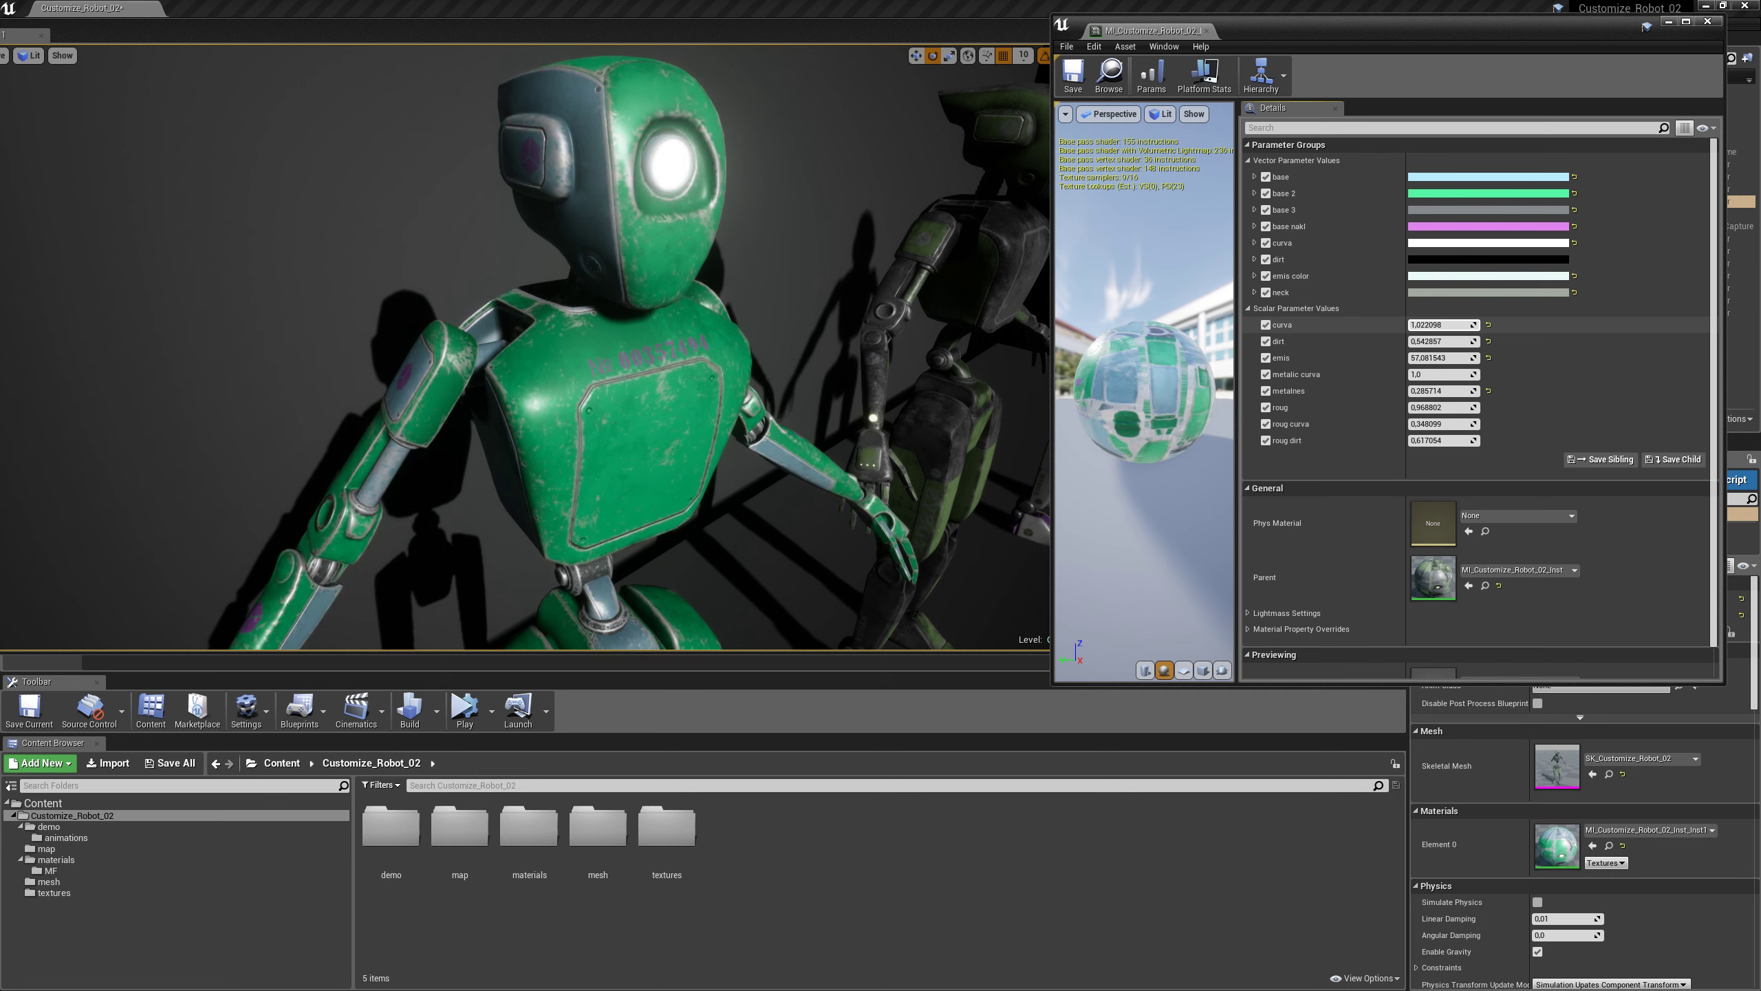
mouse_move(1457, 341)
left_mouse_down()
mouse_move(1429, 341)
mouse_move(1489, 352)
left_mouse_up()
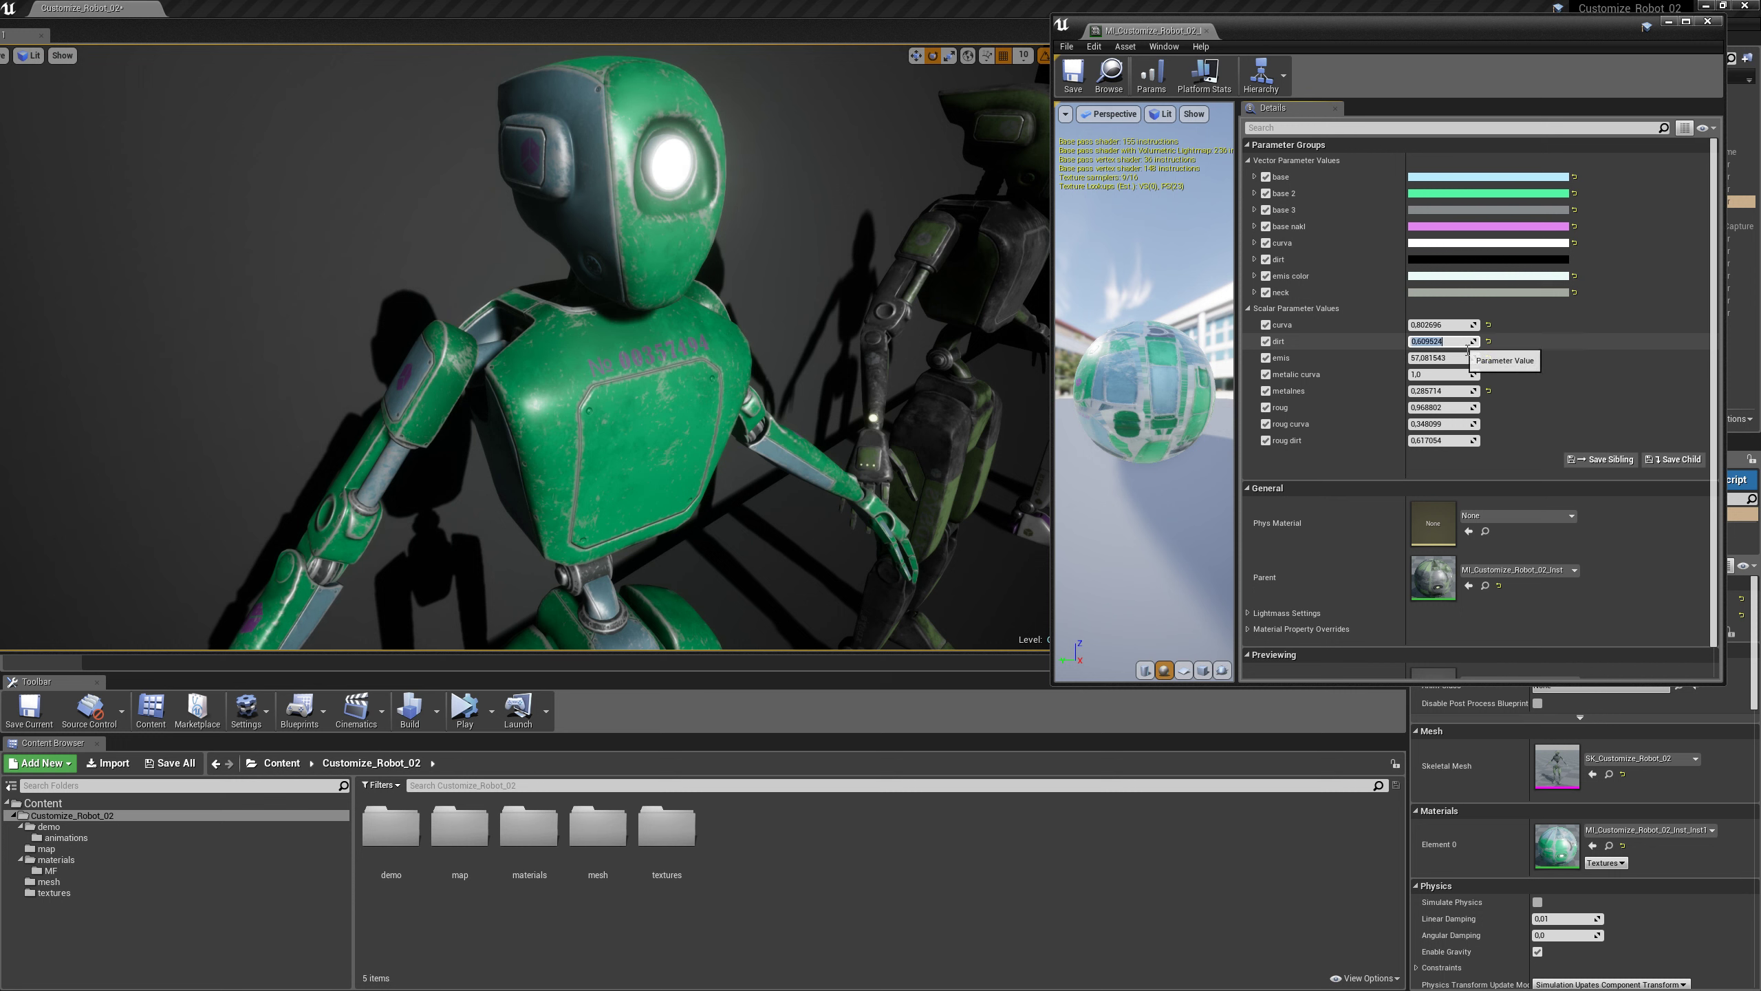
Step: Set the curva and dirt scalar values to 0 and inspect the clean robot in the level
left_click(1449, 326)
type("0")
key("Return")
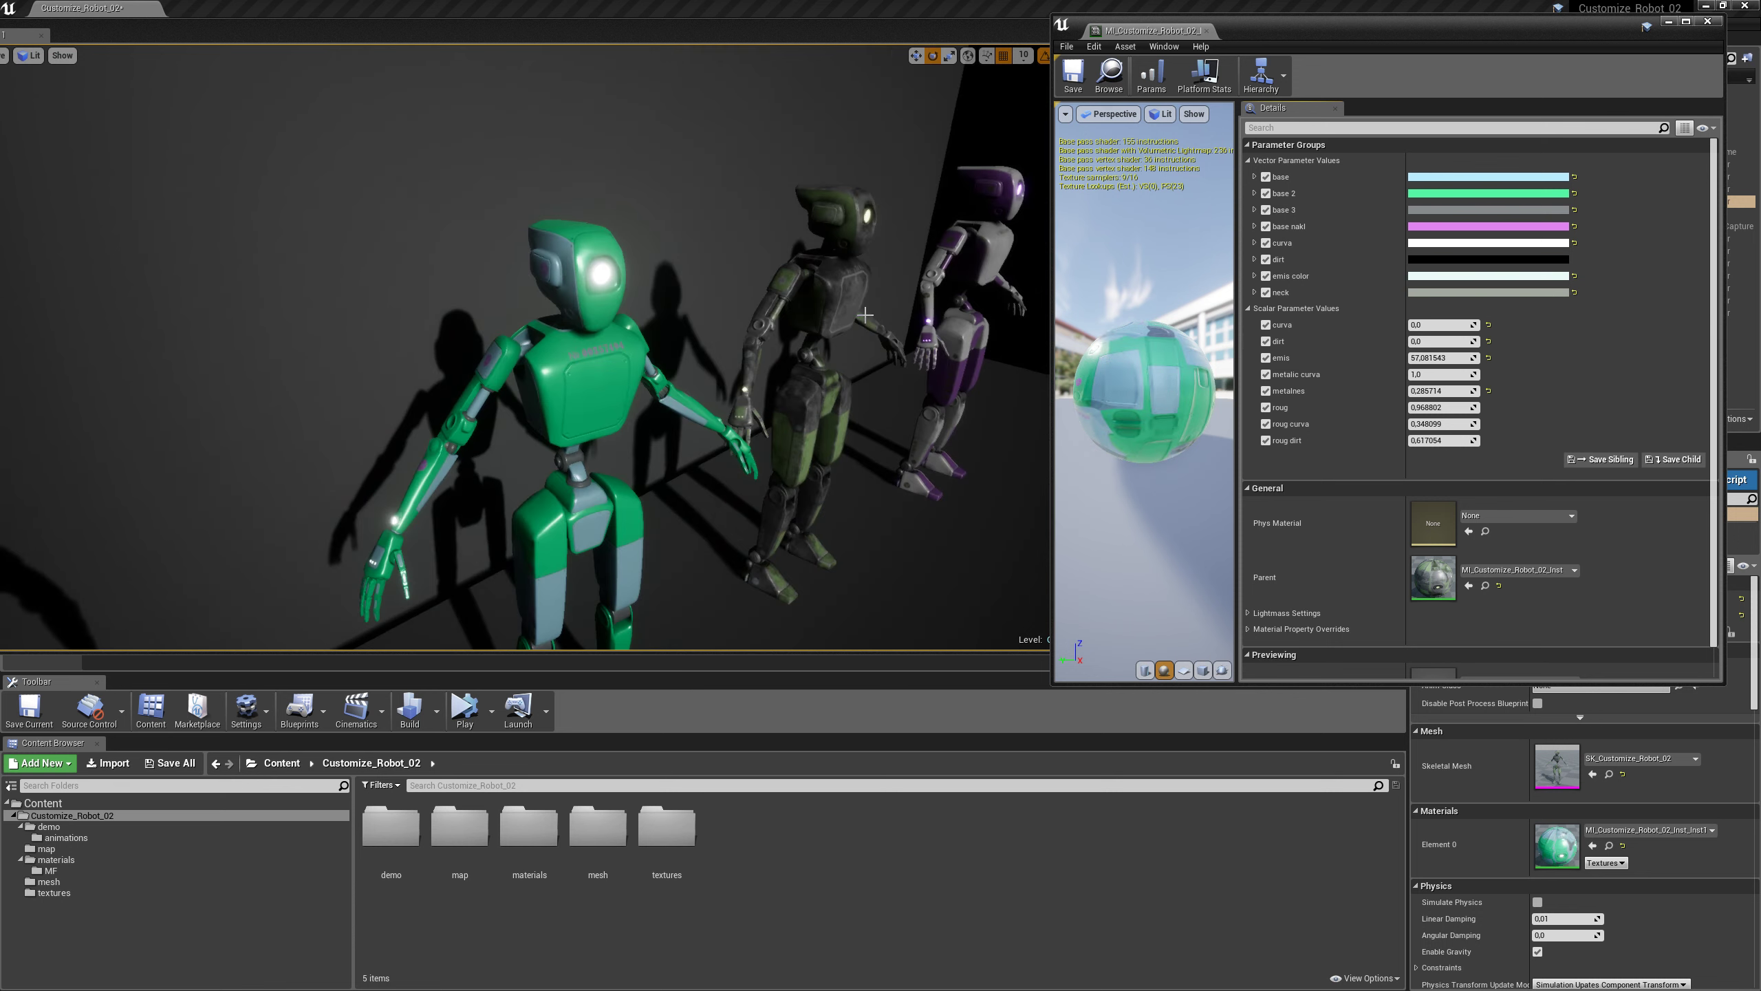
right_click_drag(865, 315, 875, 209)
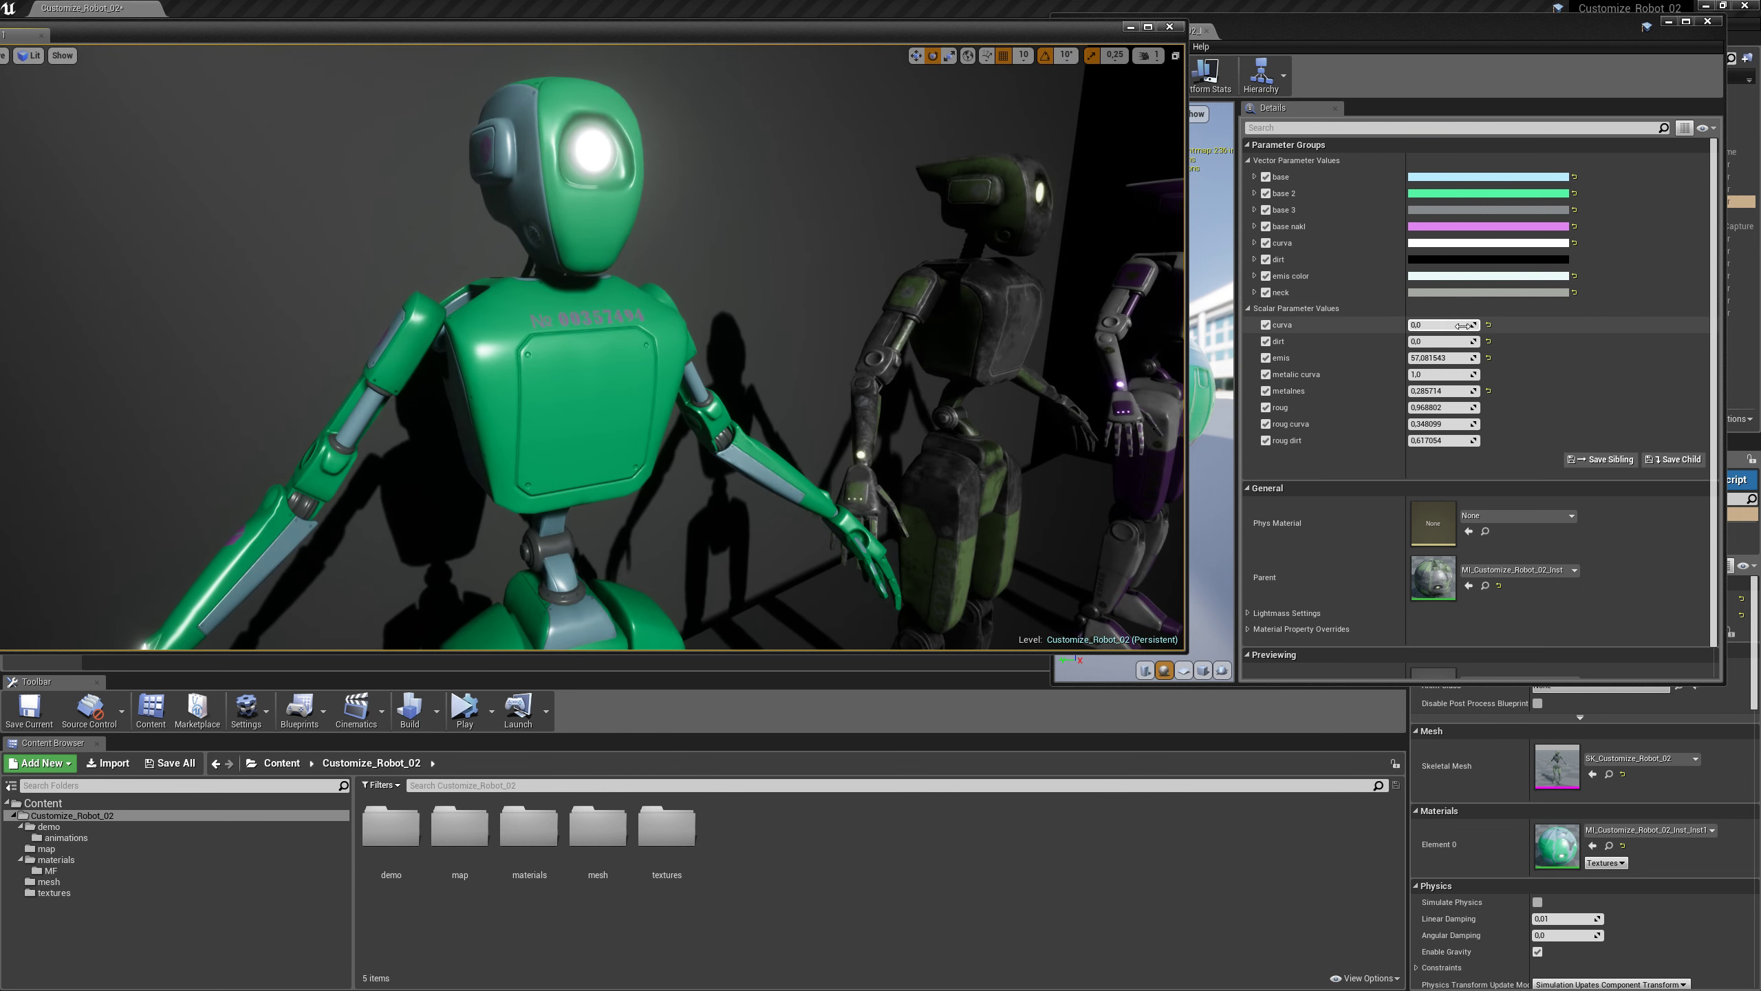
Step: Set curva to about 0.77, dirt to about 0.64, emis to about 54.95 and metalic curva to 1
left_click_drag(1448, 328, 1429, 375)
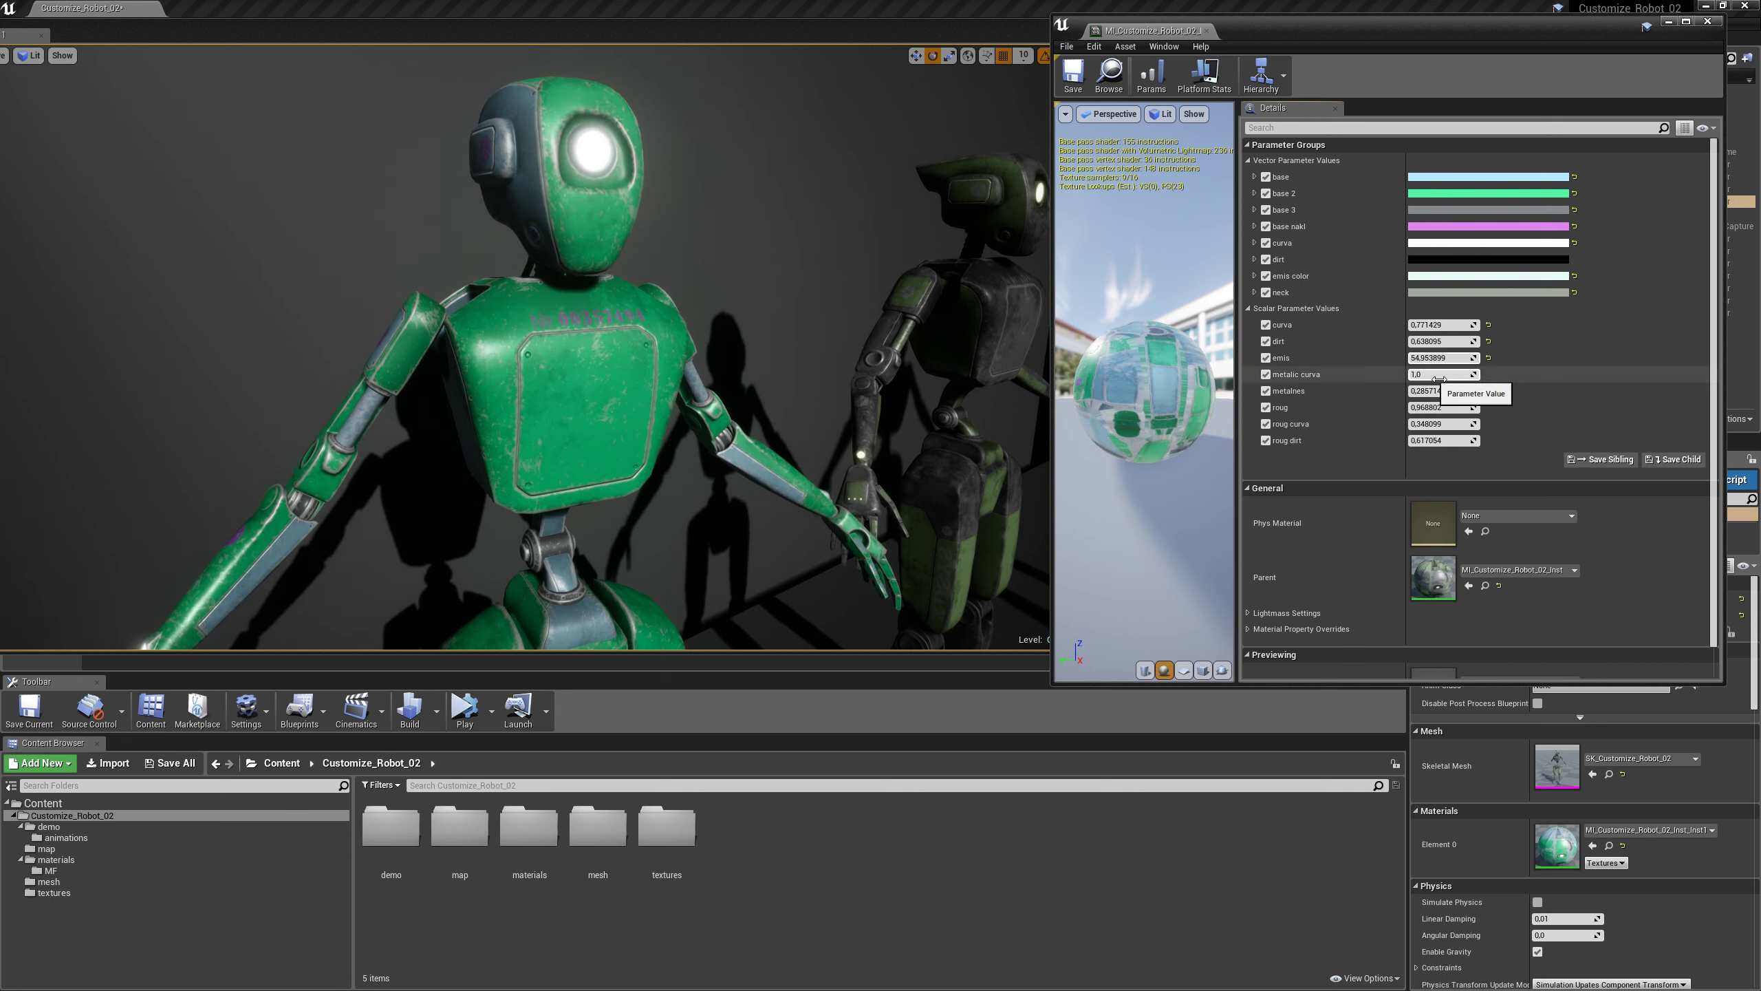
left_click(1438, 375)
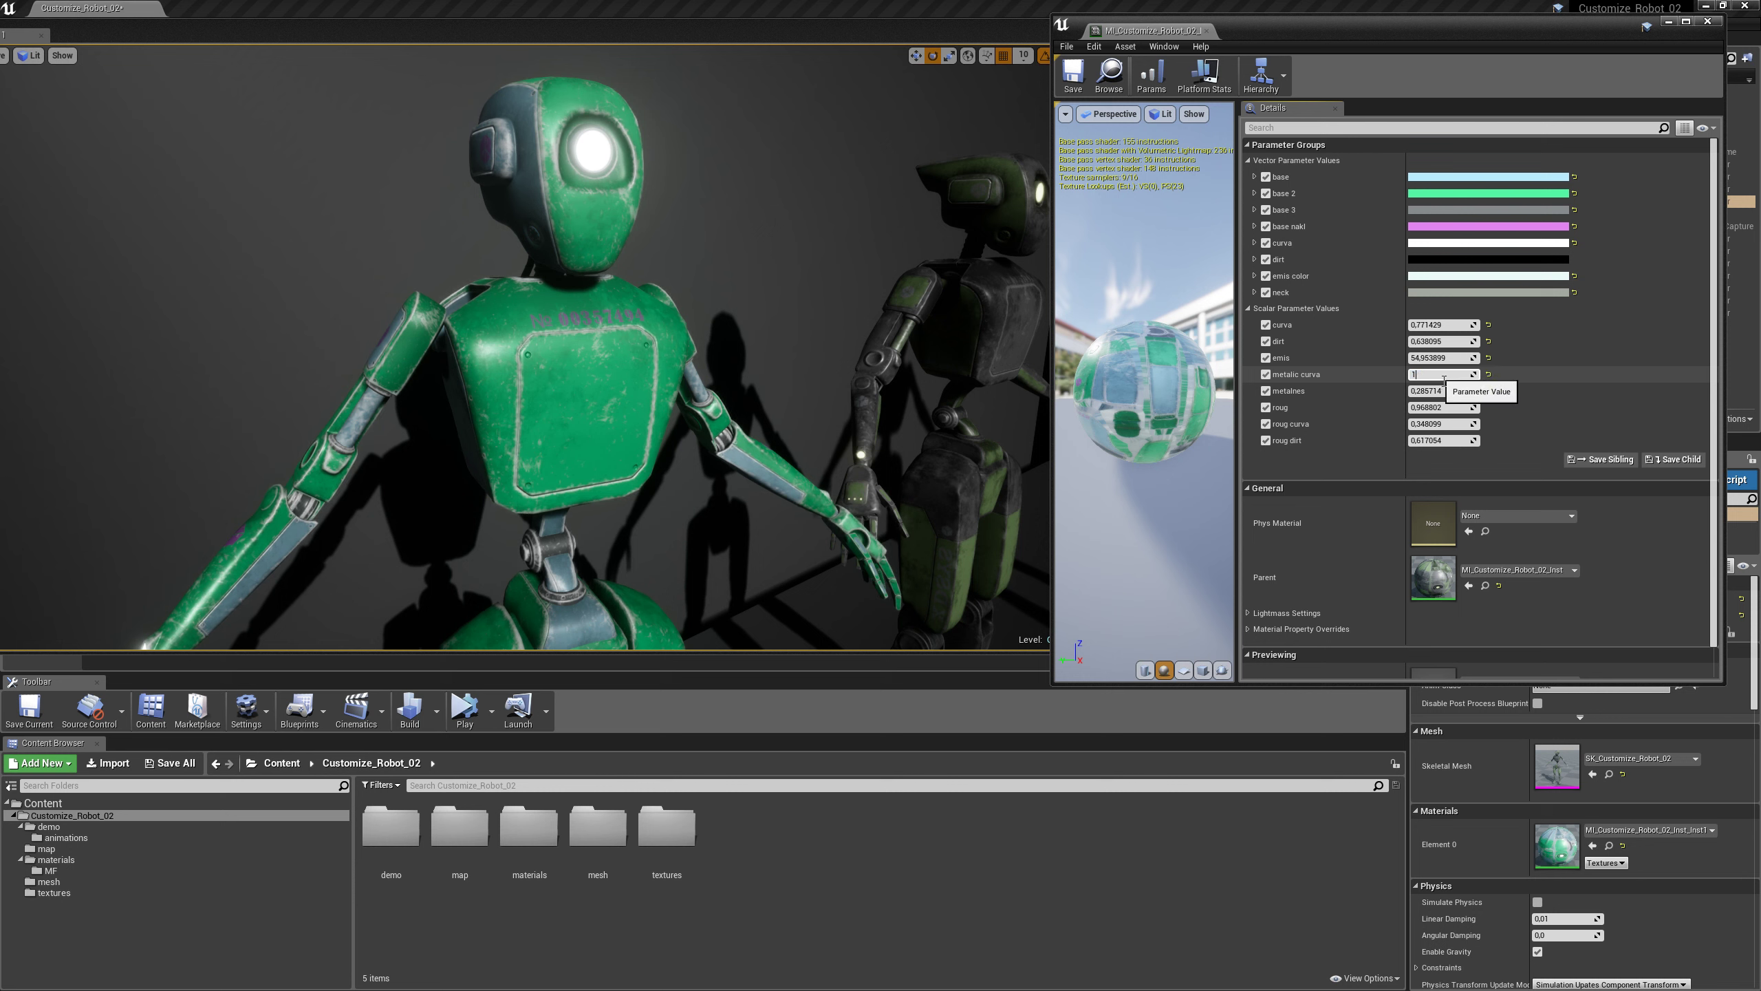
key("Return")
Step: Try a high metalness of about 0.79, set it to 0 instead, and lower the roug value
left_click_drag(1452, 391, 1518, 392)
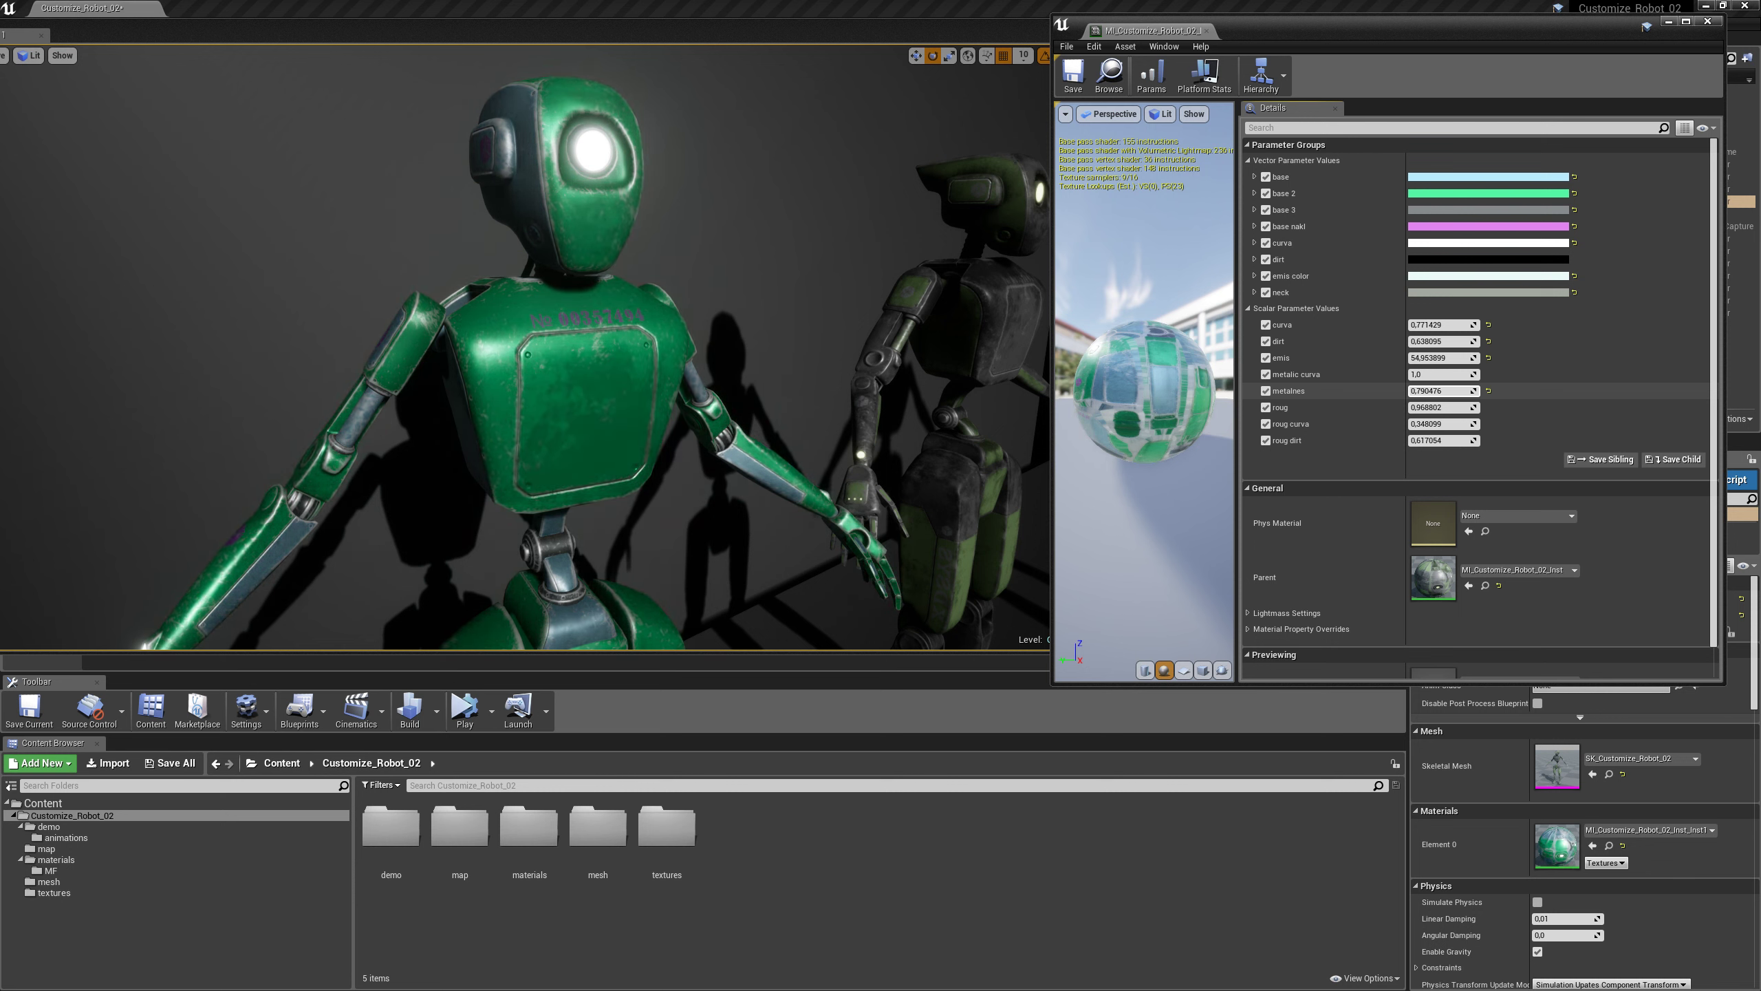
left_click(1489, 393)
right_click_drag(777, 389, 747, 439)
left_click(1607, 397)
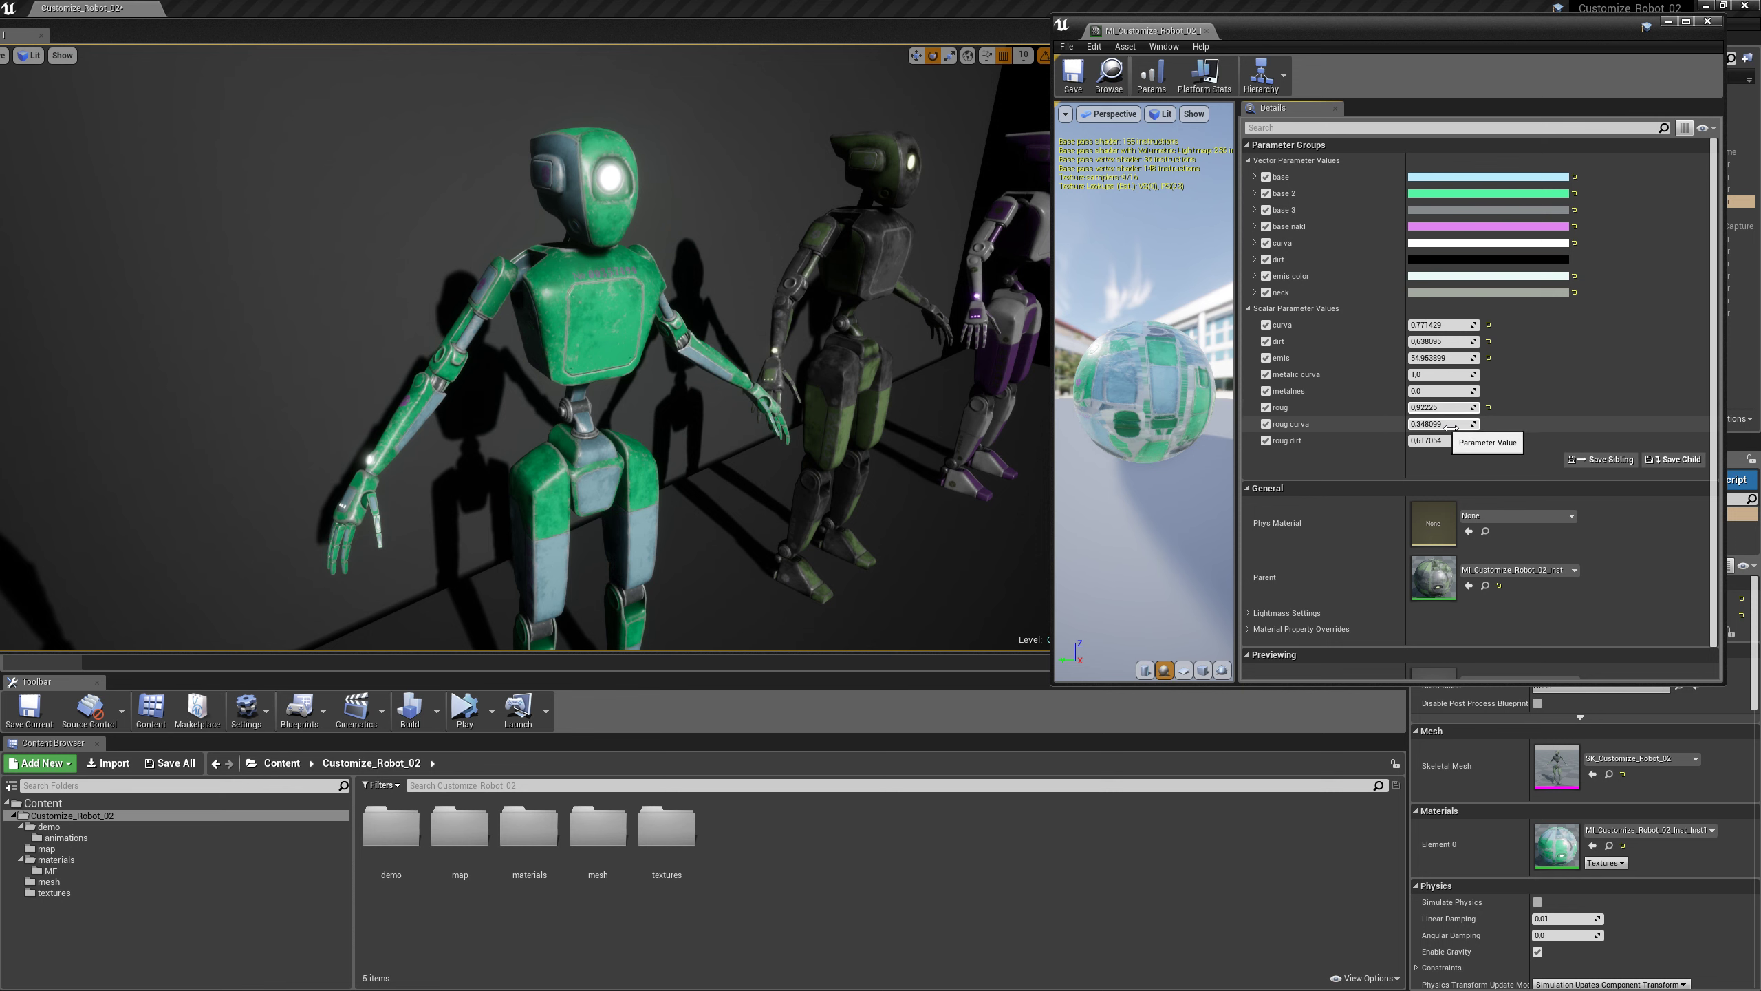
Step: Raise roug curva, set metalic curva to about 1.25 and adjust roug dirt to about 0.44
right_click_drag(889, 330, 885, 307)
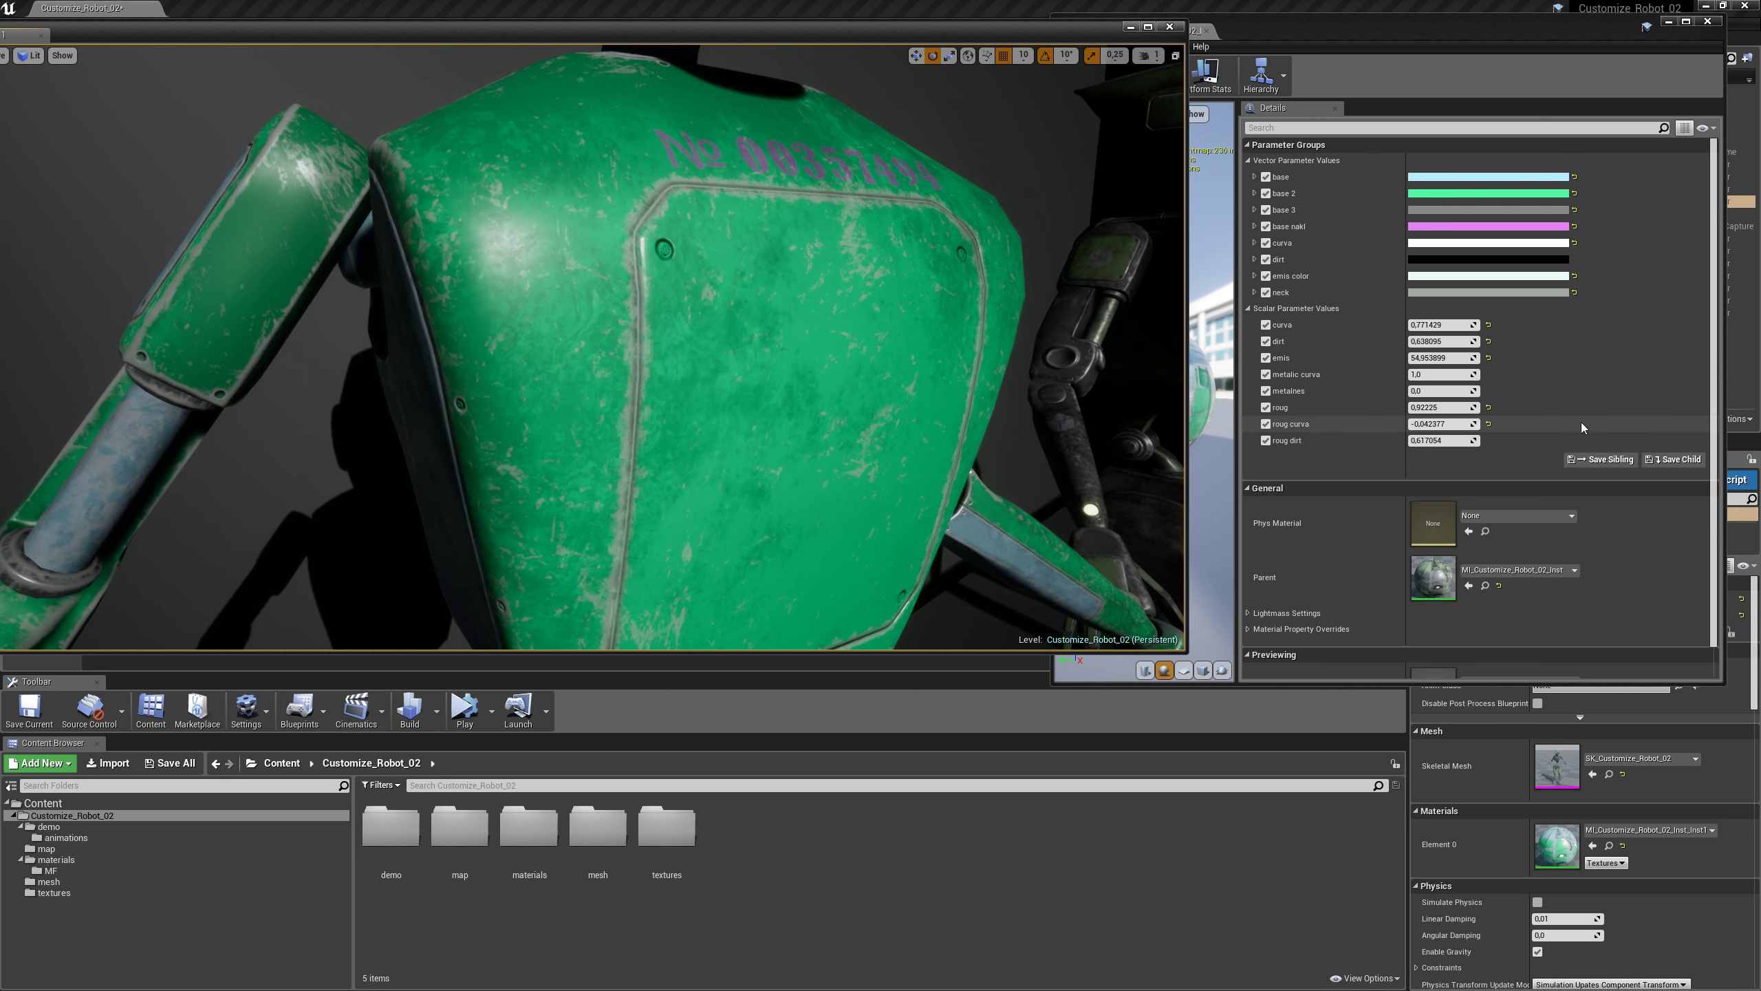
left_click(1474, 423)
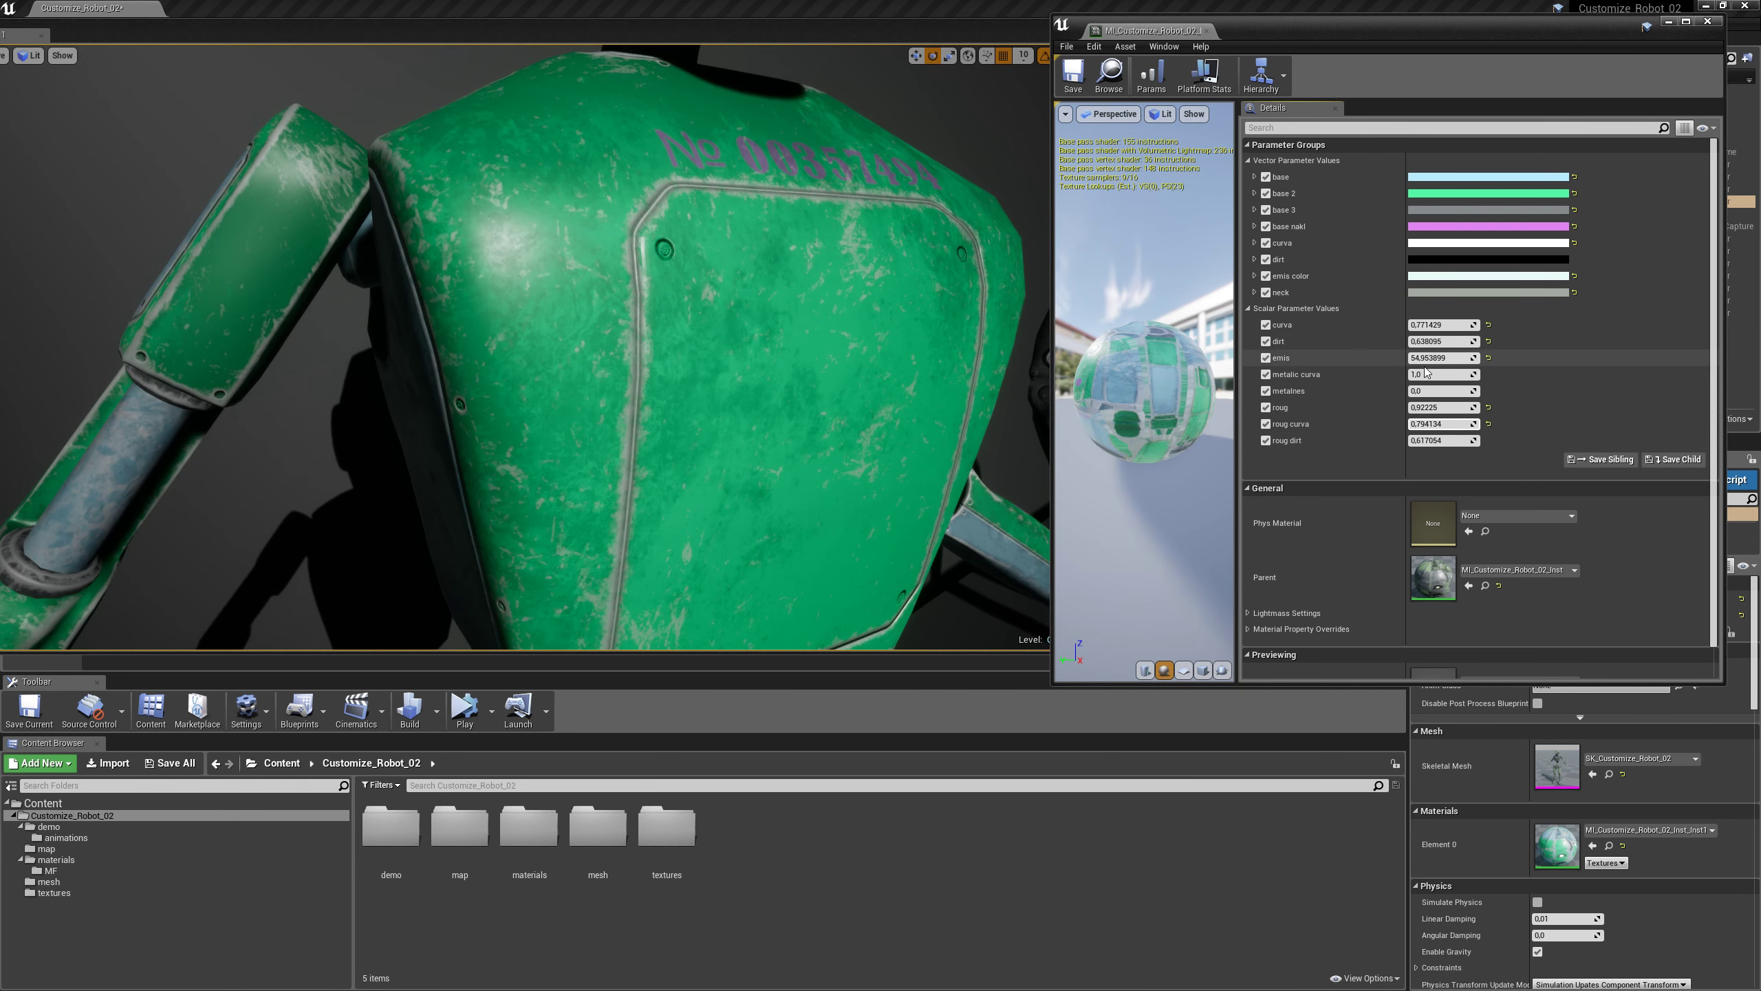
mouse_move(1450, 378)
left_mouse_down()
mouse_move(1422, 379)
mouse_move(1456, 378)
left_mouse_up()
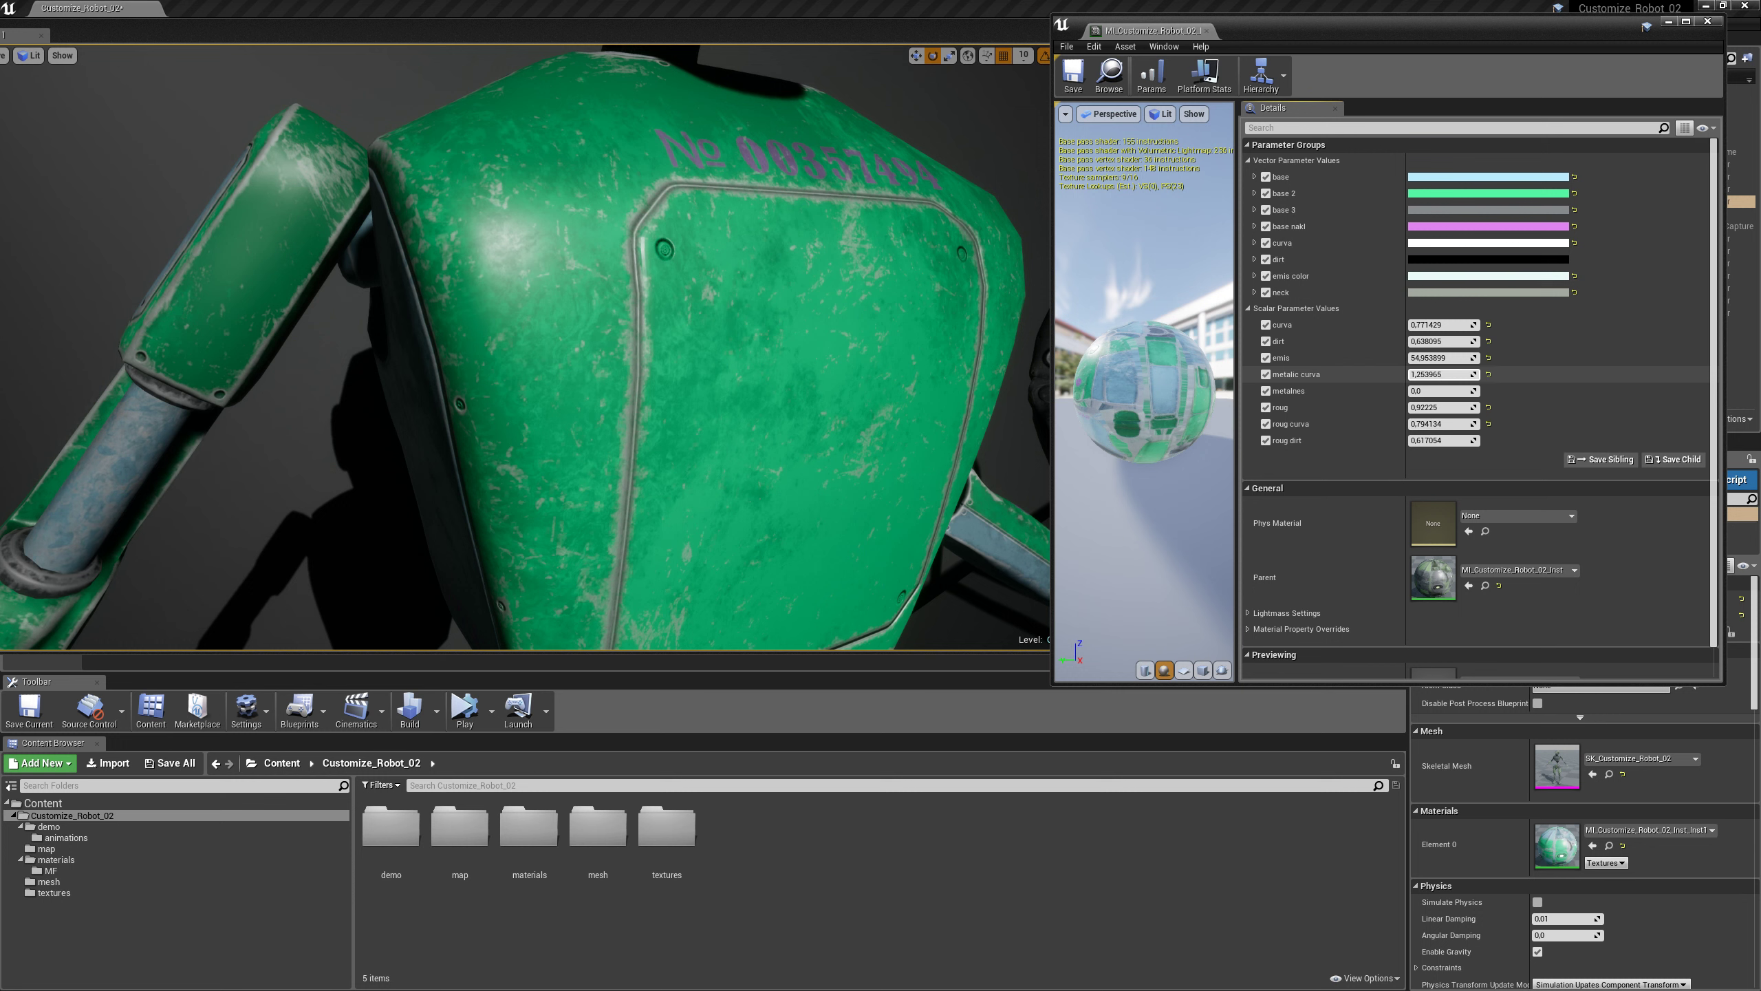
mouse_move(1442, 440)
left_mouse_down()
mouse_move(1495, 441)
mouse_move(1422, 441)
left_mouse_up()
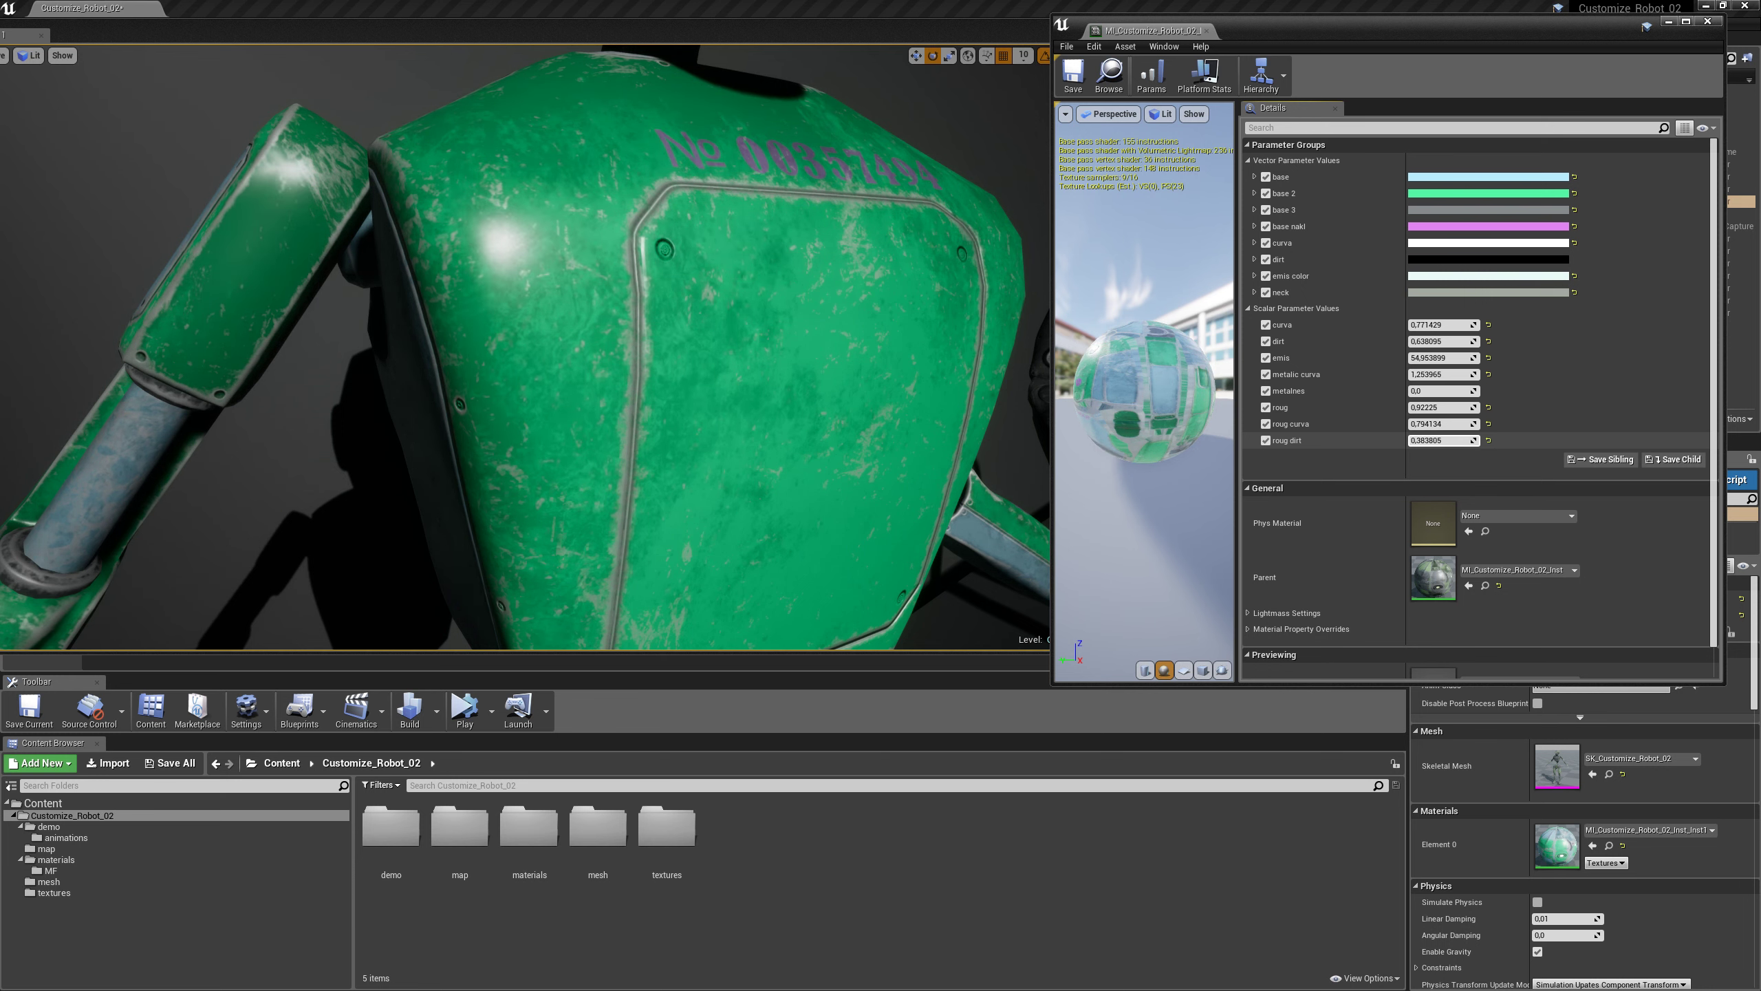
Step: Rotate the green robot in the level so its whole back faces the camera
scroll(831, 389, "down", 8)
right_click_drag(797, 382, 749, 371)
right_click_drag(640, 271, 630, 311)
key("g")
left_click_drag(623, 604, 735, 380)
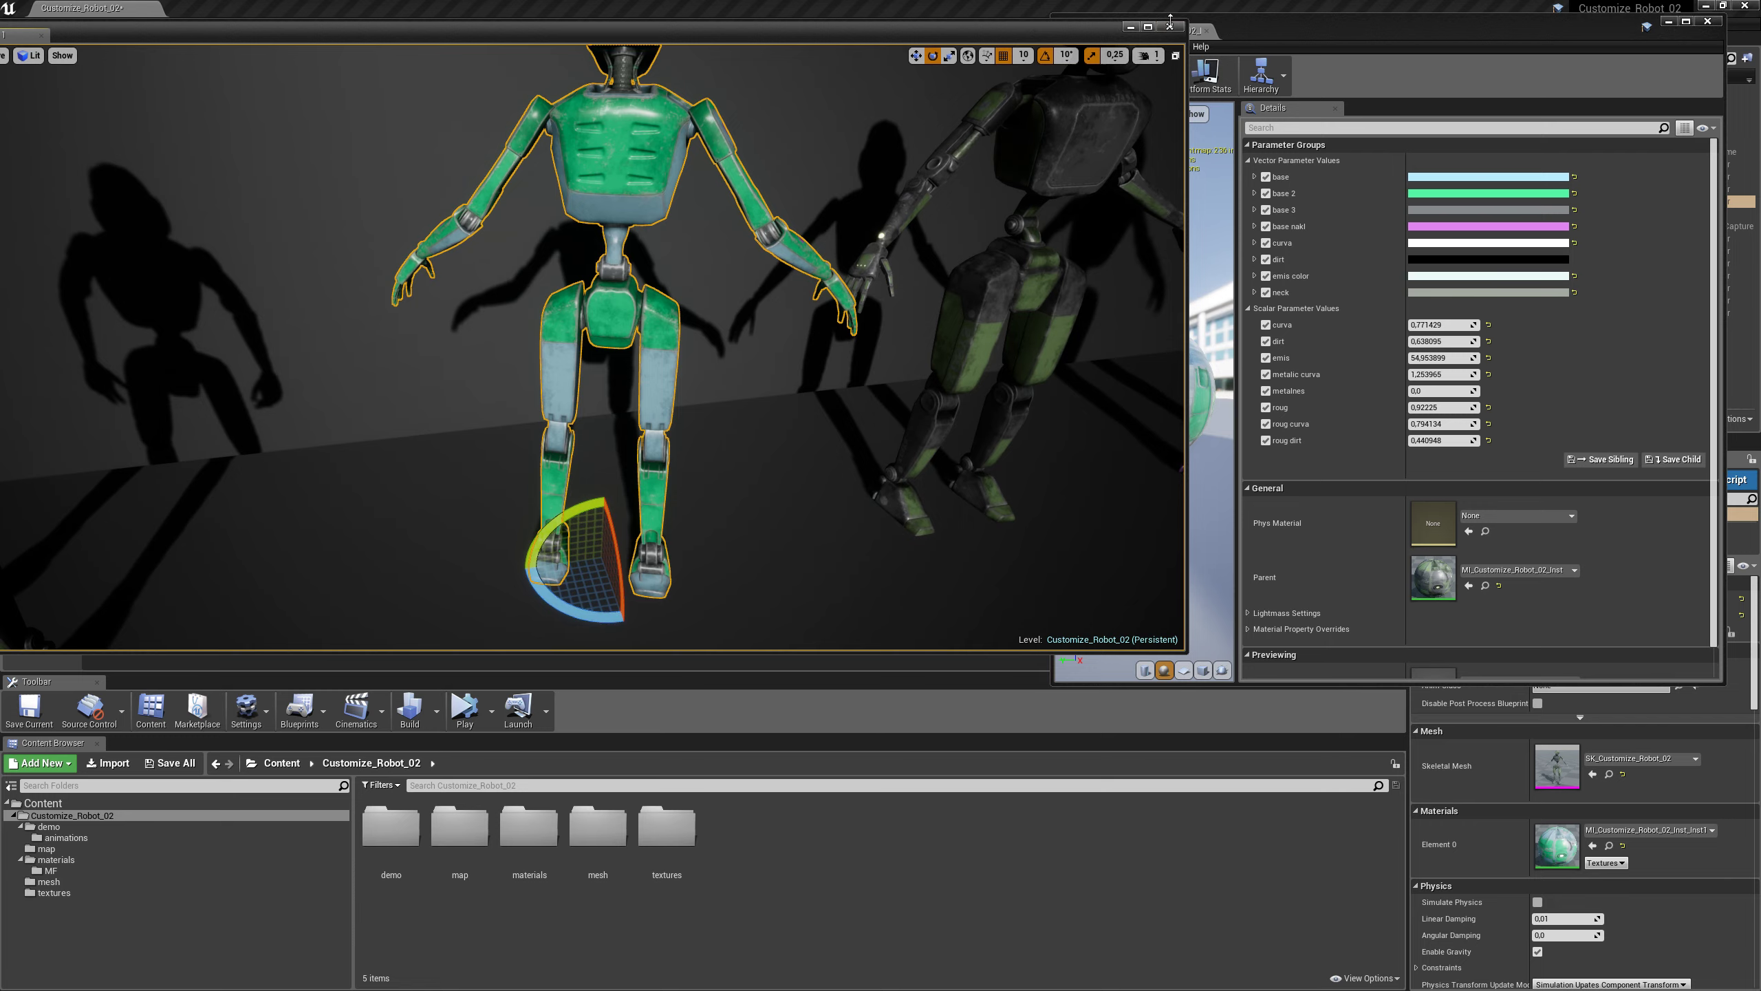
Step: Maximize the level viewport window and rotate the green robot so its front faces the camera again
left_click(1149, 27)
left_click(805, 414)
right_click_drag(807, 416, 850, 430)
key("Escape")
key("s")
left_click(815, 781)
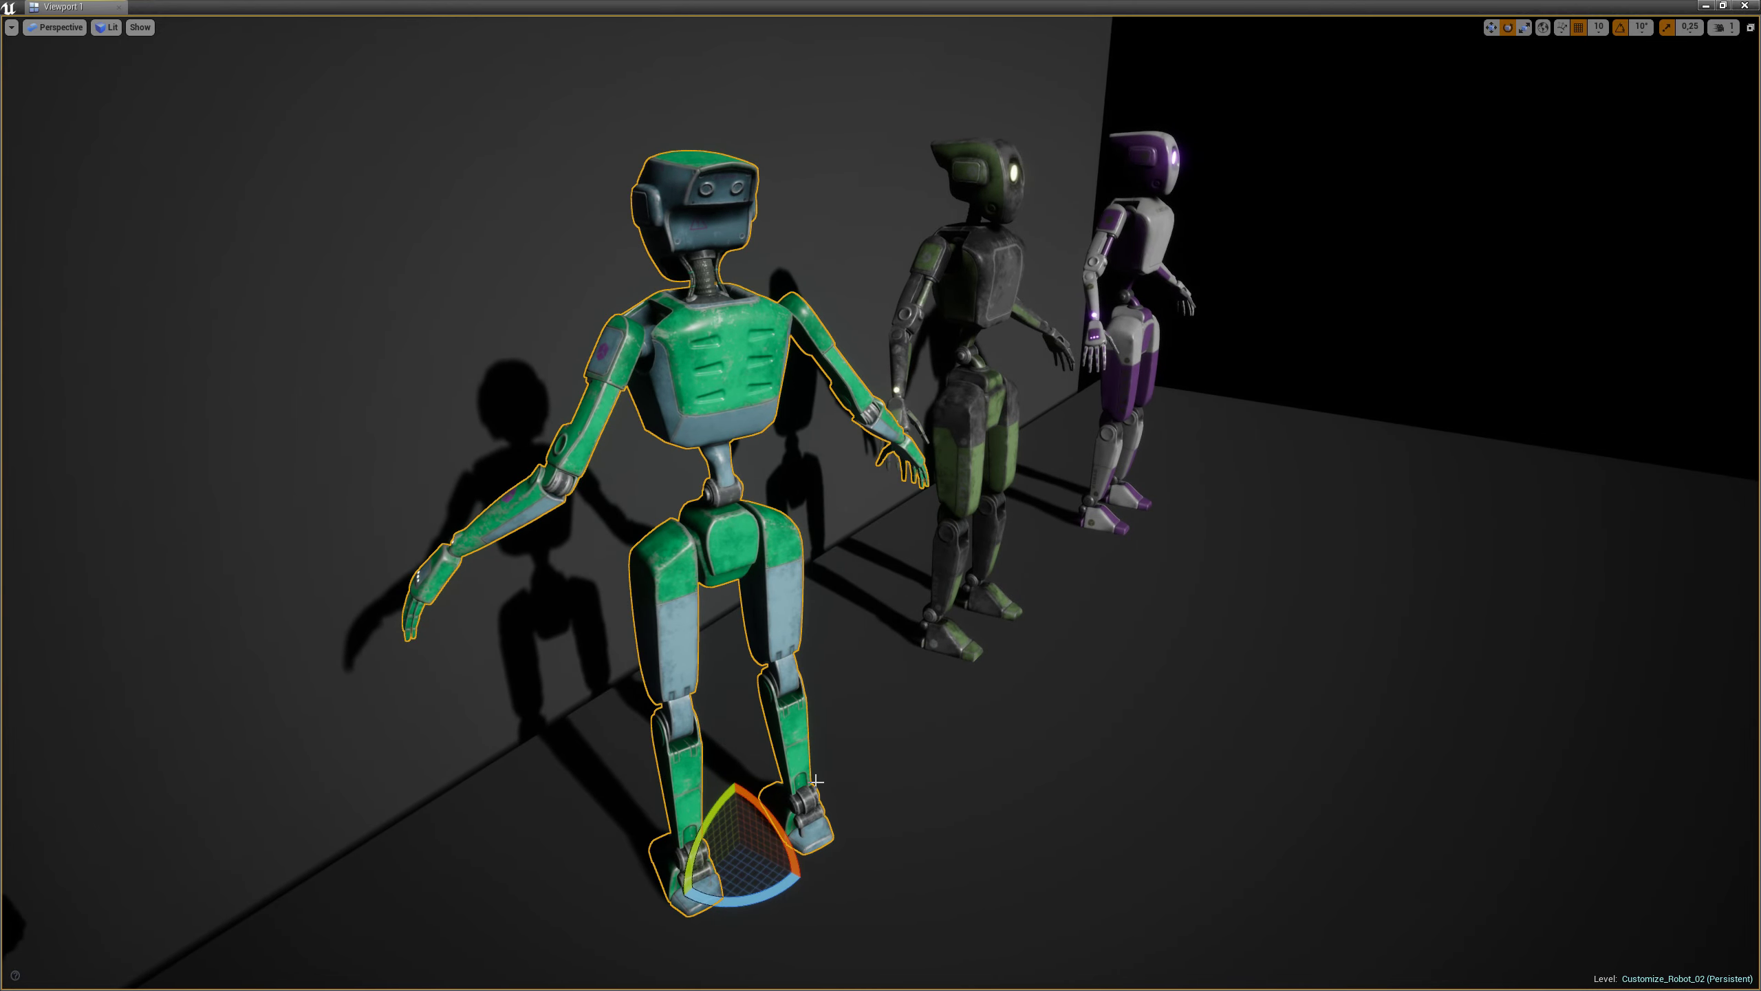
left_click_drag(805, 909, 678, 922)
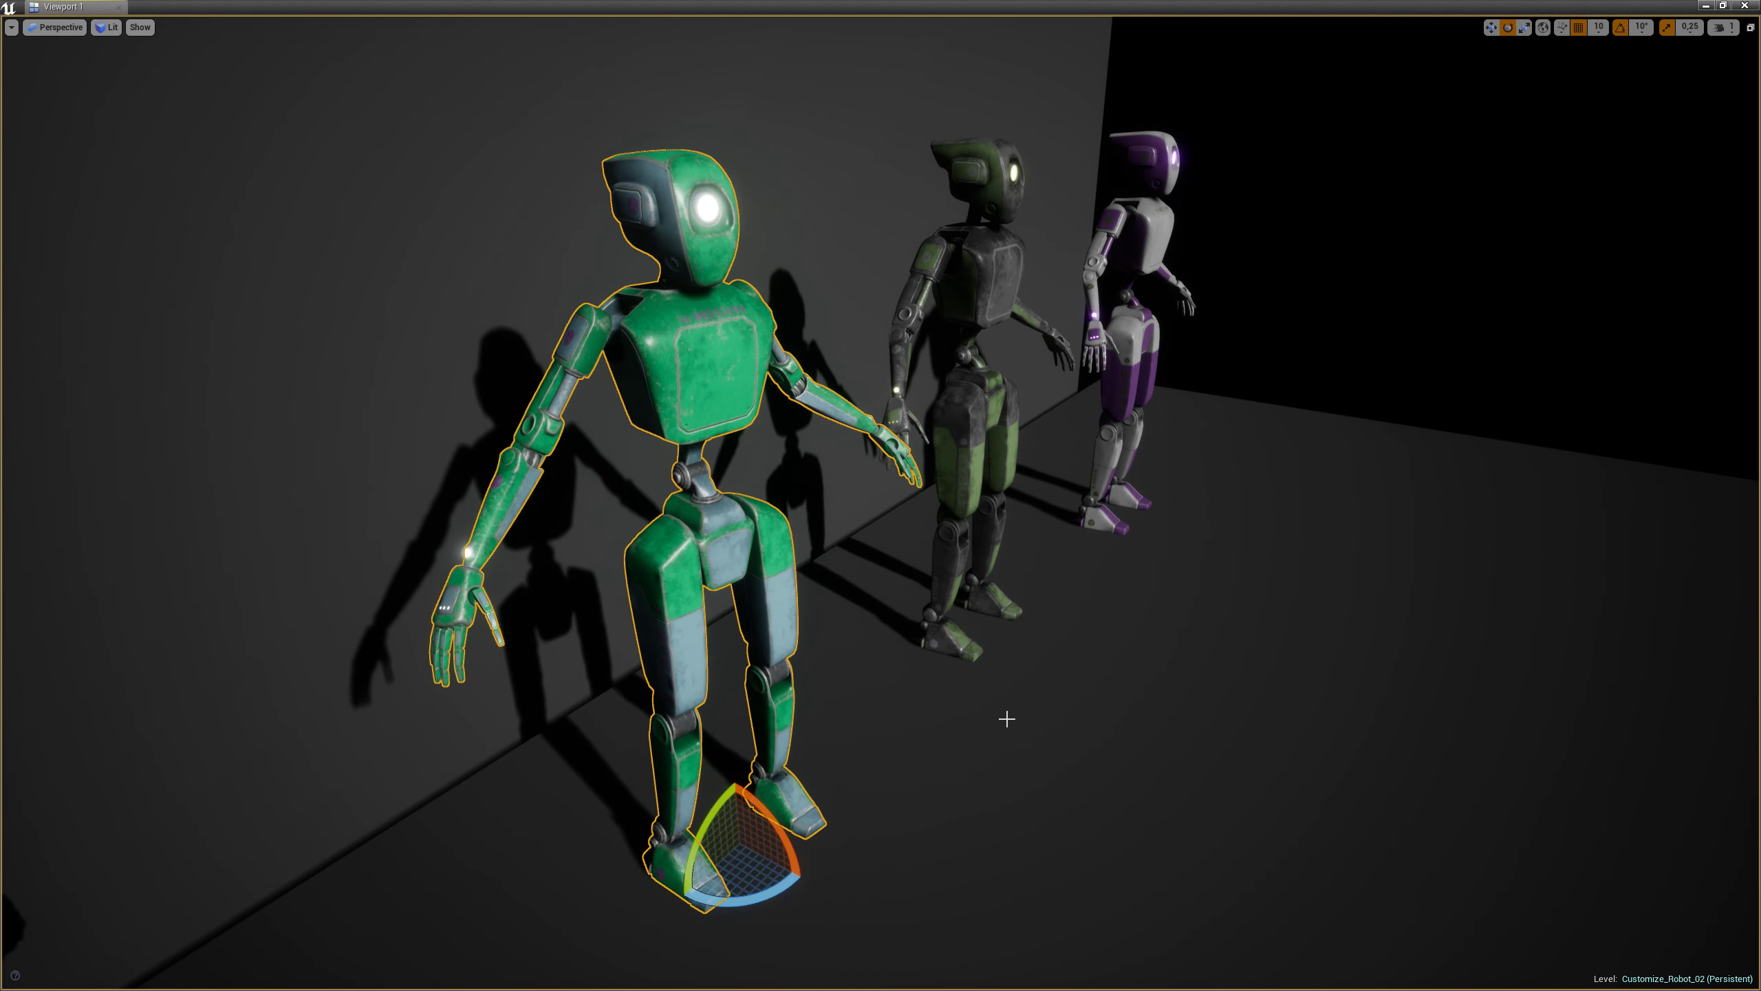
Step: Examine the row of robots in the level, comparing the green, dark and purple color variants
scroll(1007, 719, "up", 3)
right_click_drag(1008, 719, 770, 673)
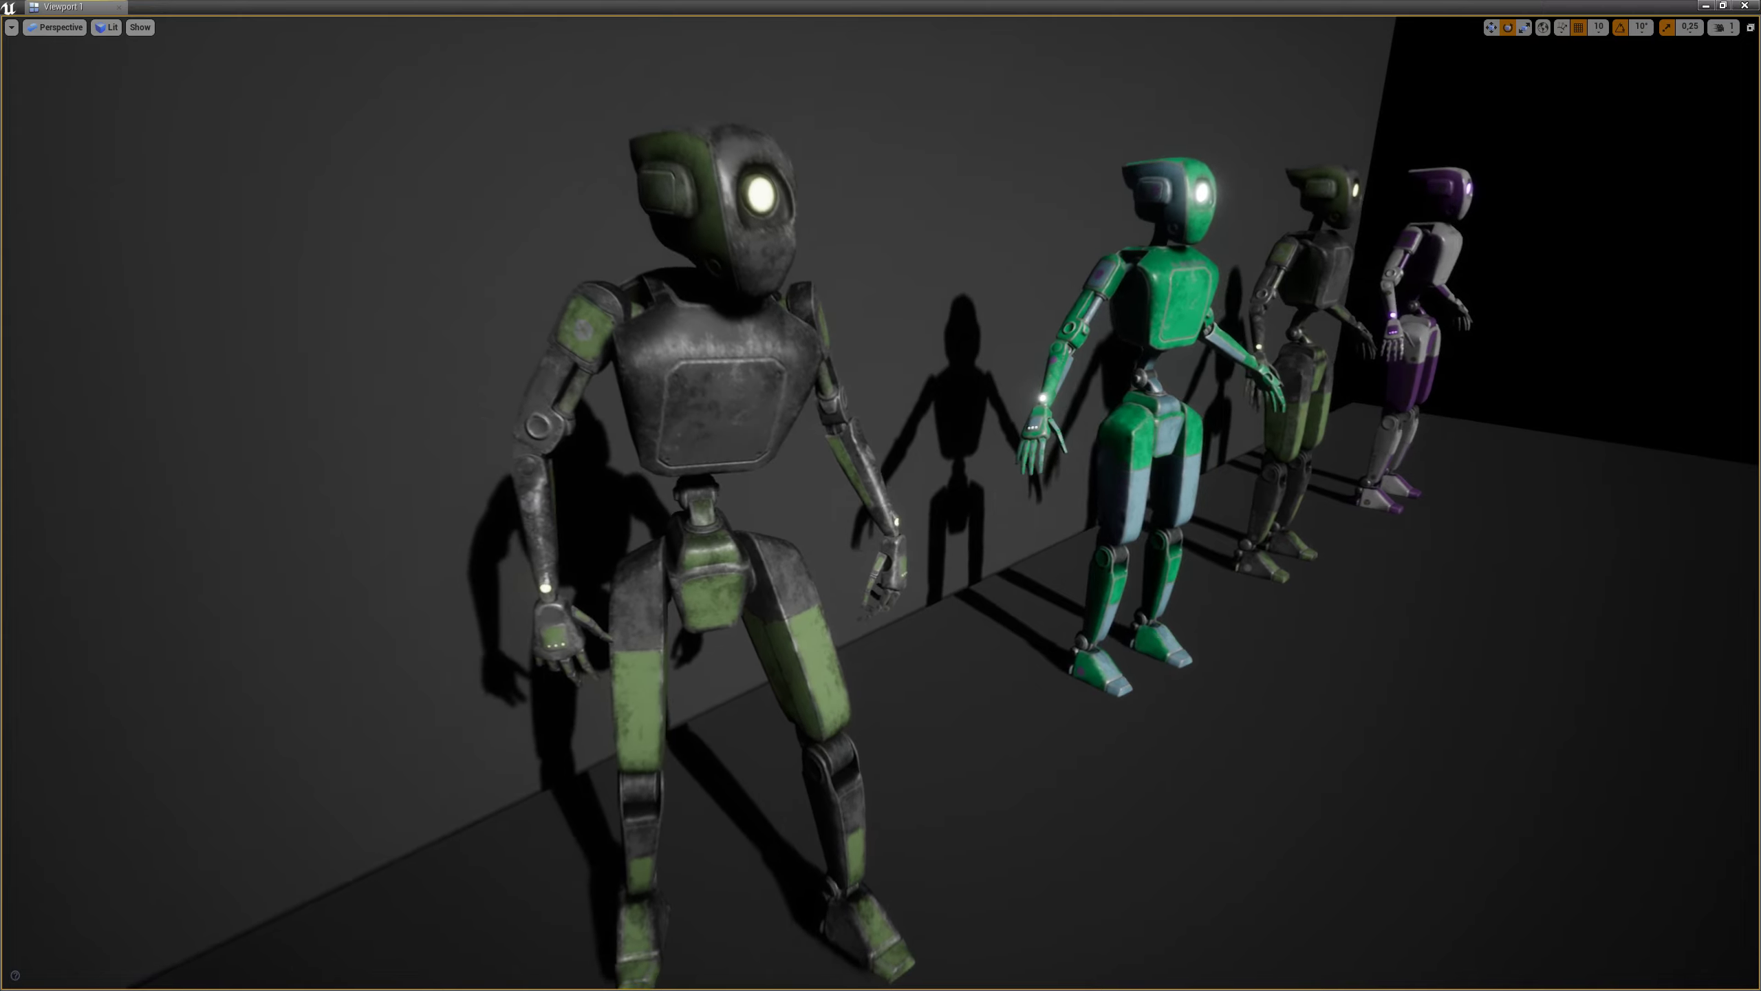
right_click_drag(952, 696, 1130, 645)
key("w")
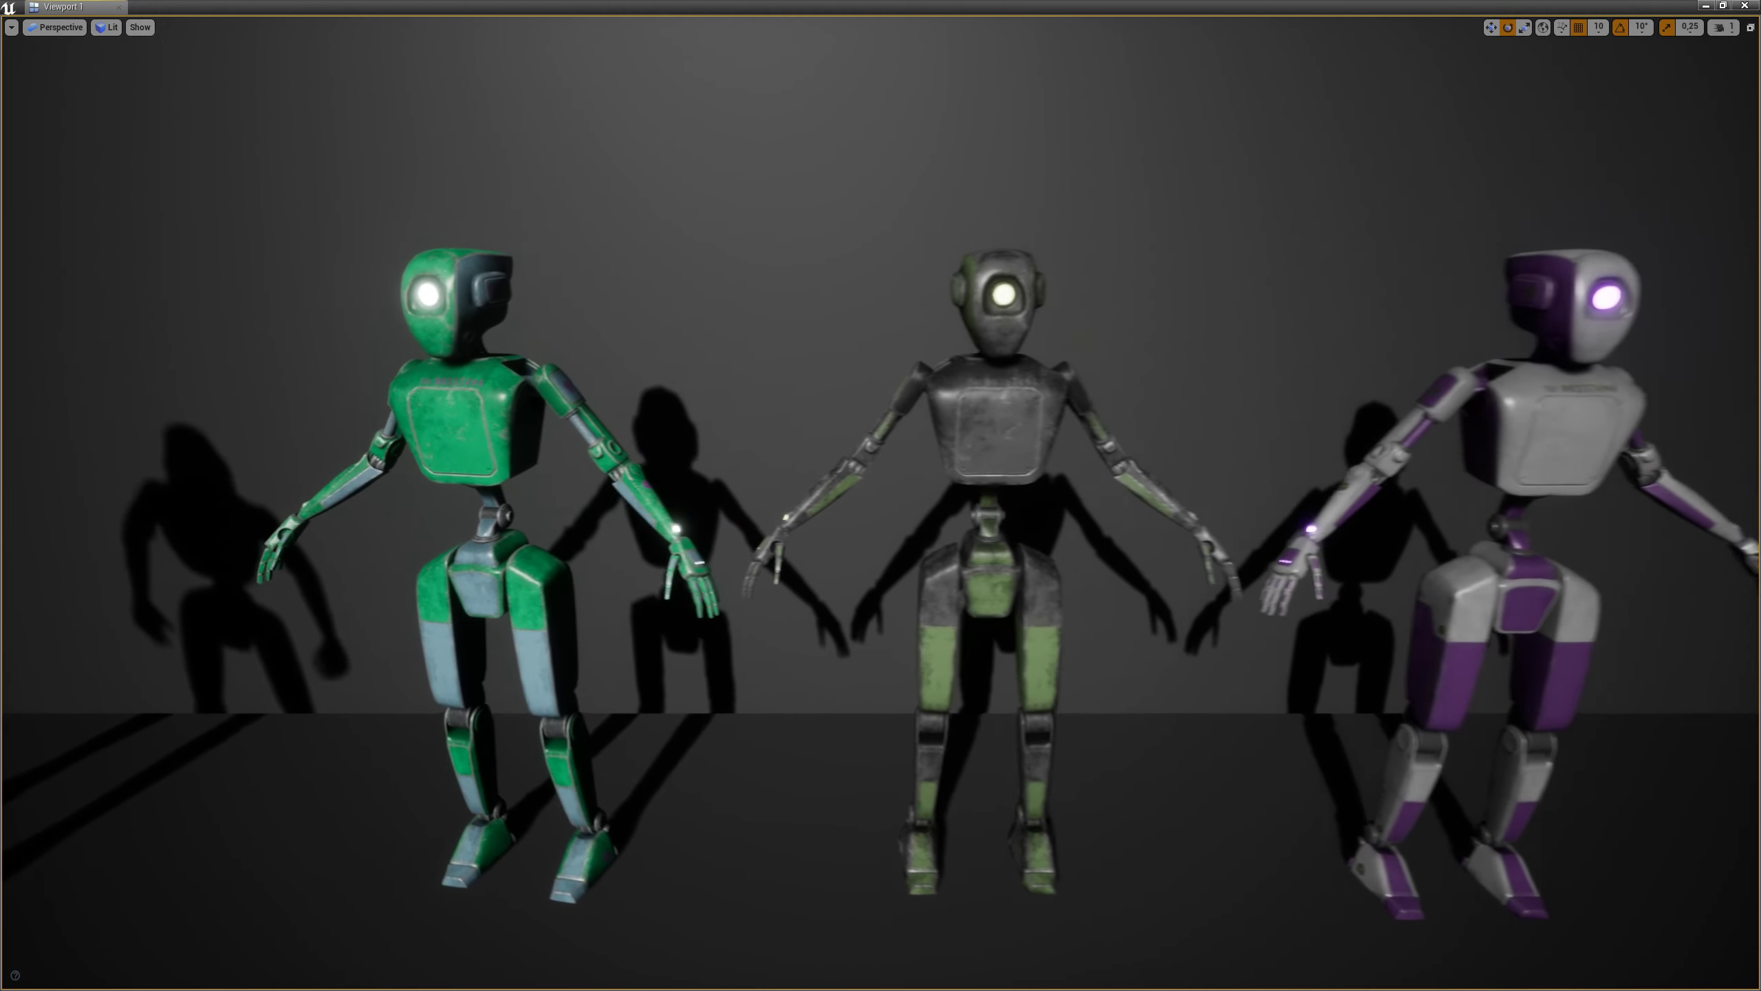
key("d")
mouse_move(965, 686)
right_mouse_down()
mouse_move(1095, 666)
mouse_move(846, 715)
mouse_move(958, 667)
right_mouse_up()
key("w")
key("w")
key("d")
key("s")
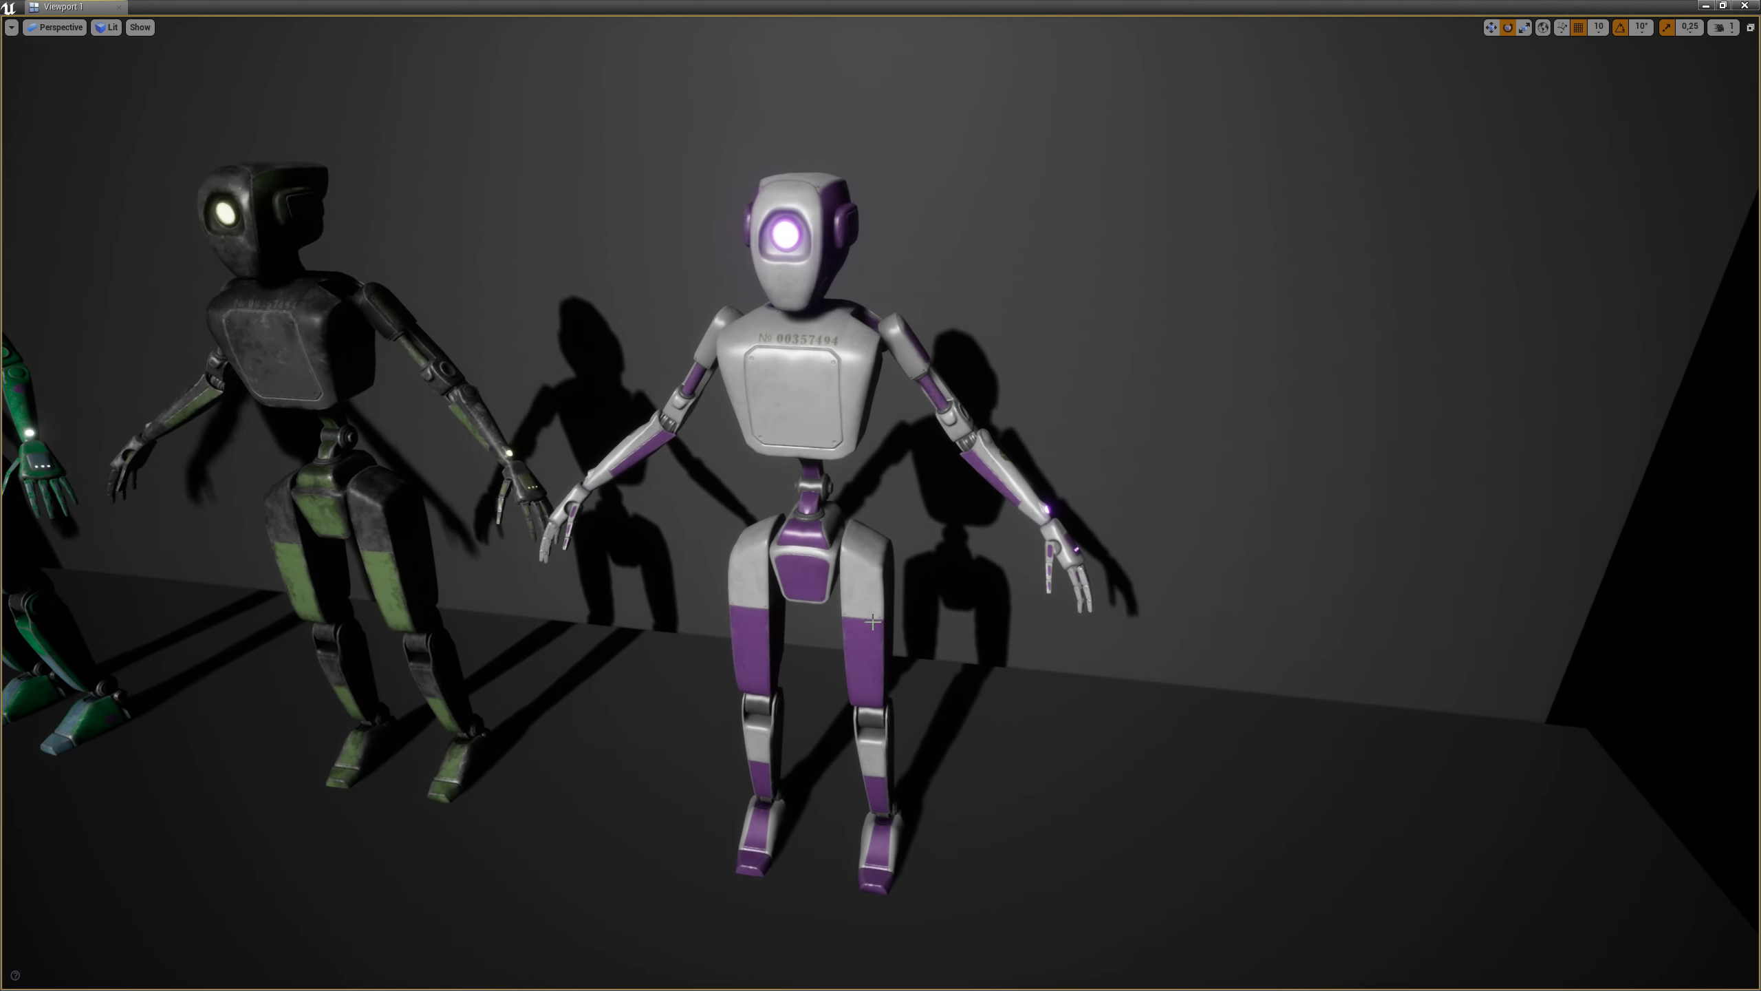
Step: Inspect the purple robot by turning it about its vertical axis, and return the maximized level viewport window to its smaller size
left_click_drag(893, 908, 915, 863)
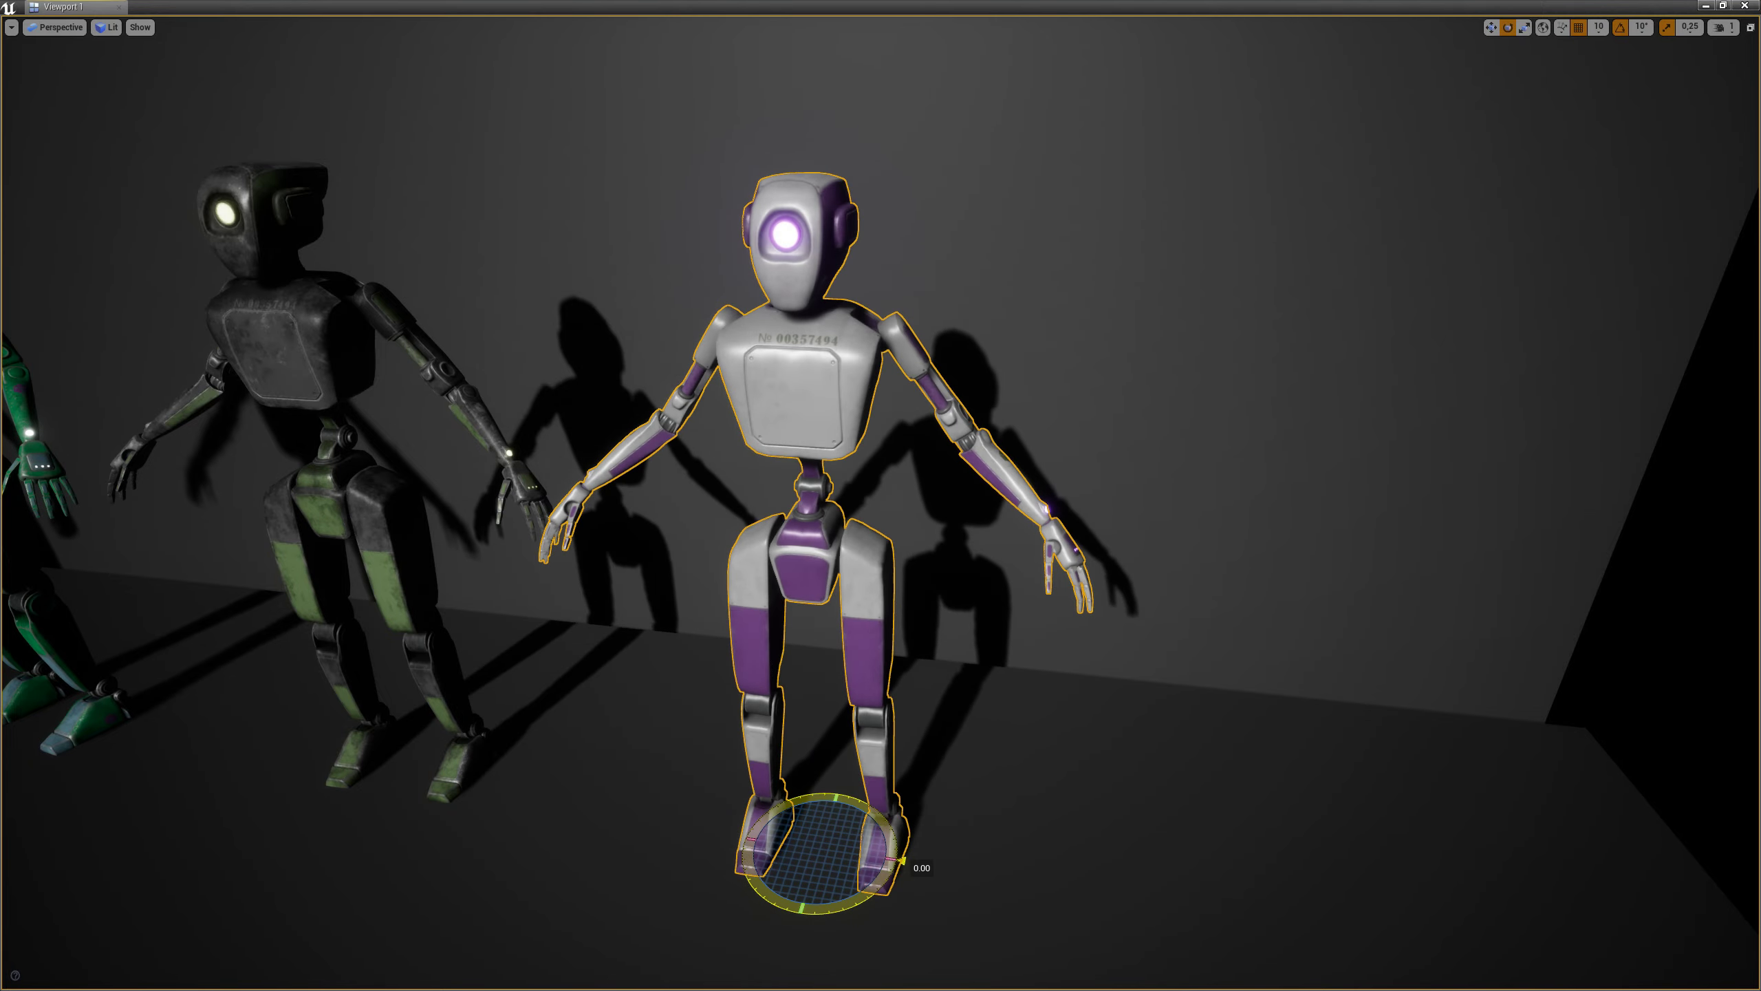
mouse_move(1074, 819)
right_mouse_down()
mouse_move(1124, 728)
mouse_move(1068, 770)
mouse_move(1081, 867)
mouse_move(1087, 820)
mouse_move(1175, 816)
mouse_move(1061, 836)
mouse_move(900, 828)
mouse_move(1151, 819)
mouse_move(969, 816)
mouse_move(1005, 808)
mouse_move(1140, 859)
mouse_move(1089, 830)
right_mouse_up()
key("s")
key("g")
scroll(1081, 816, "up", 6)
key("s")
key("w")
key("a")
key("s")
key("w")
key("Escape")
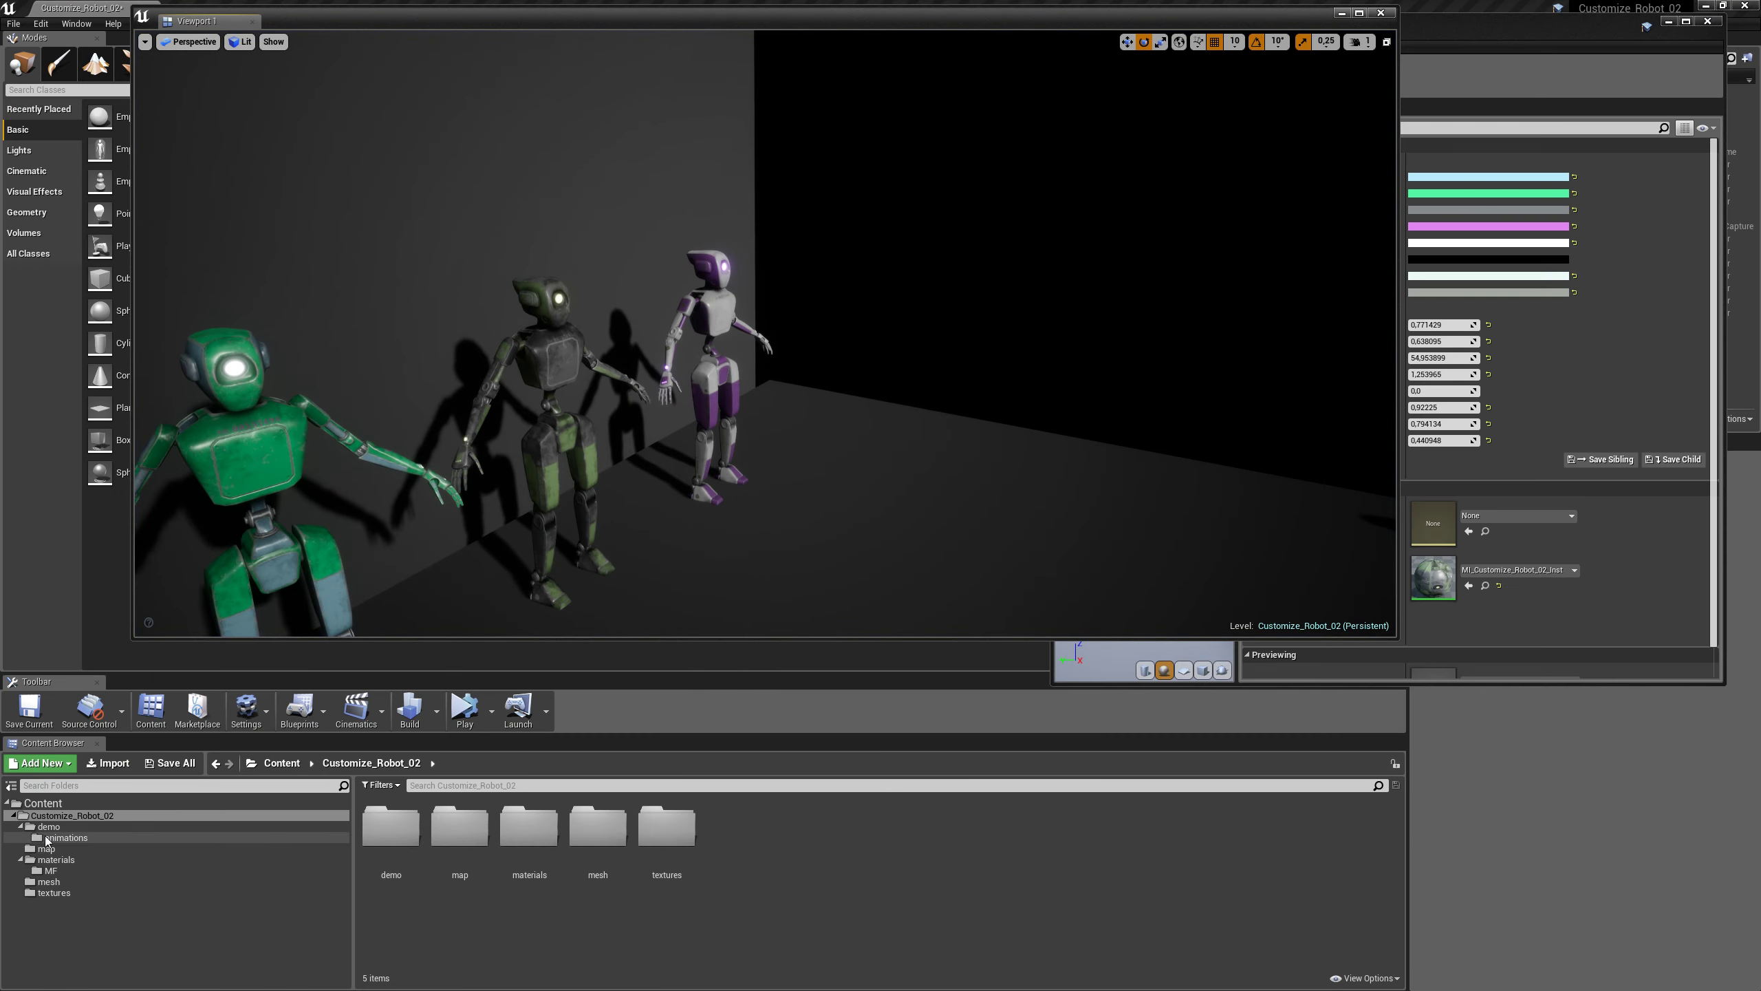
Step: Look through the project's animations, map, materials, MF, mesh and textures folders to review their assets
left_click(46, 838)
left_click(48, 849)
left_click(52, 859)
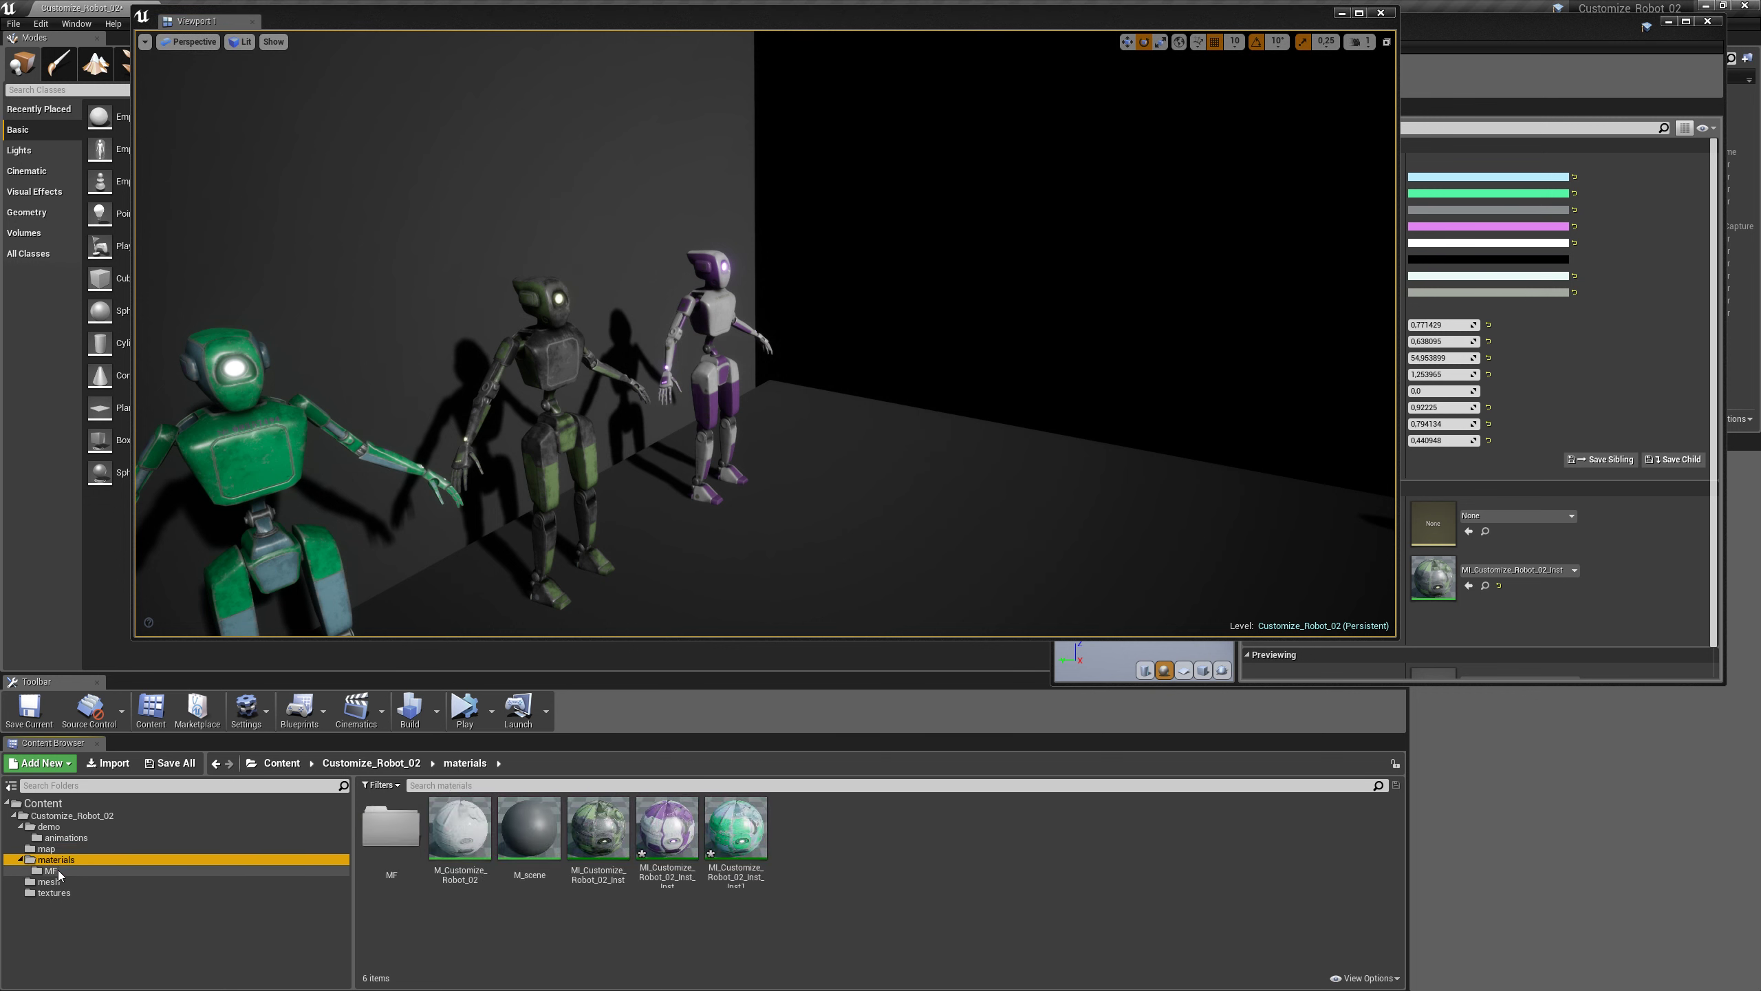
left_click(58, 871)
left_click(50, 882)
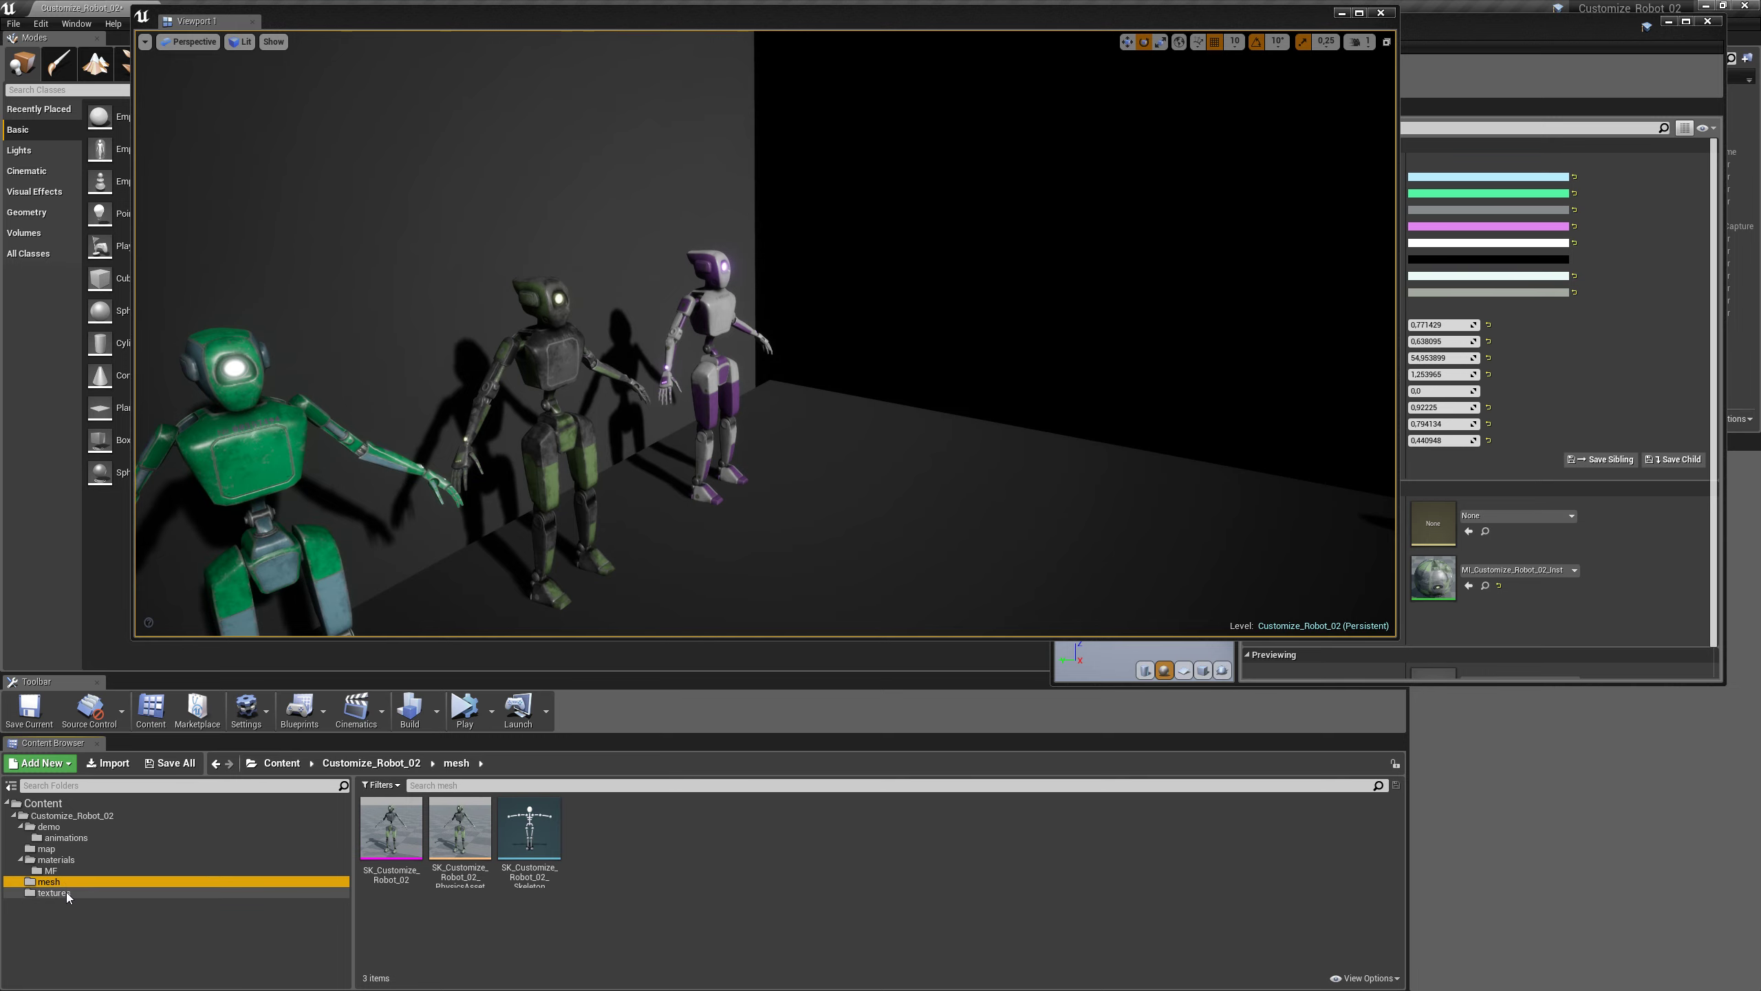
left_click(54, 894)
Step: Simulate the SK_Customize_Robot_02_PhysicsAsset from the mesh folder and lift the ragdoll robot off the floor by its foot
left_click(73, 882)
double_click(446, 877)
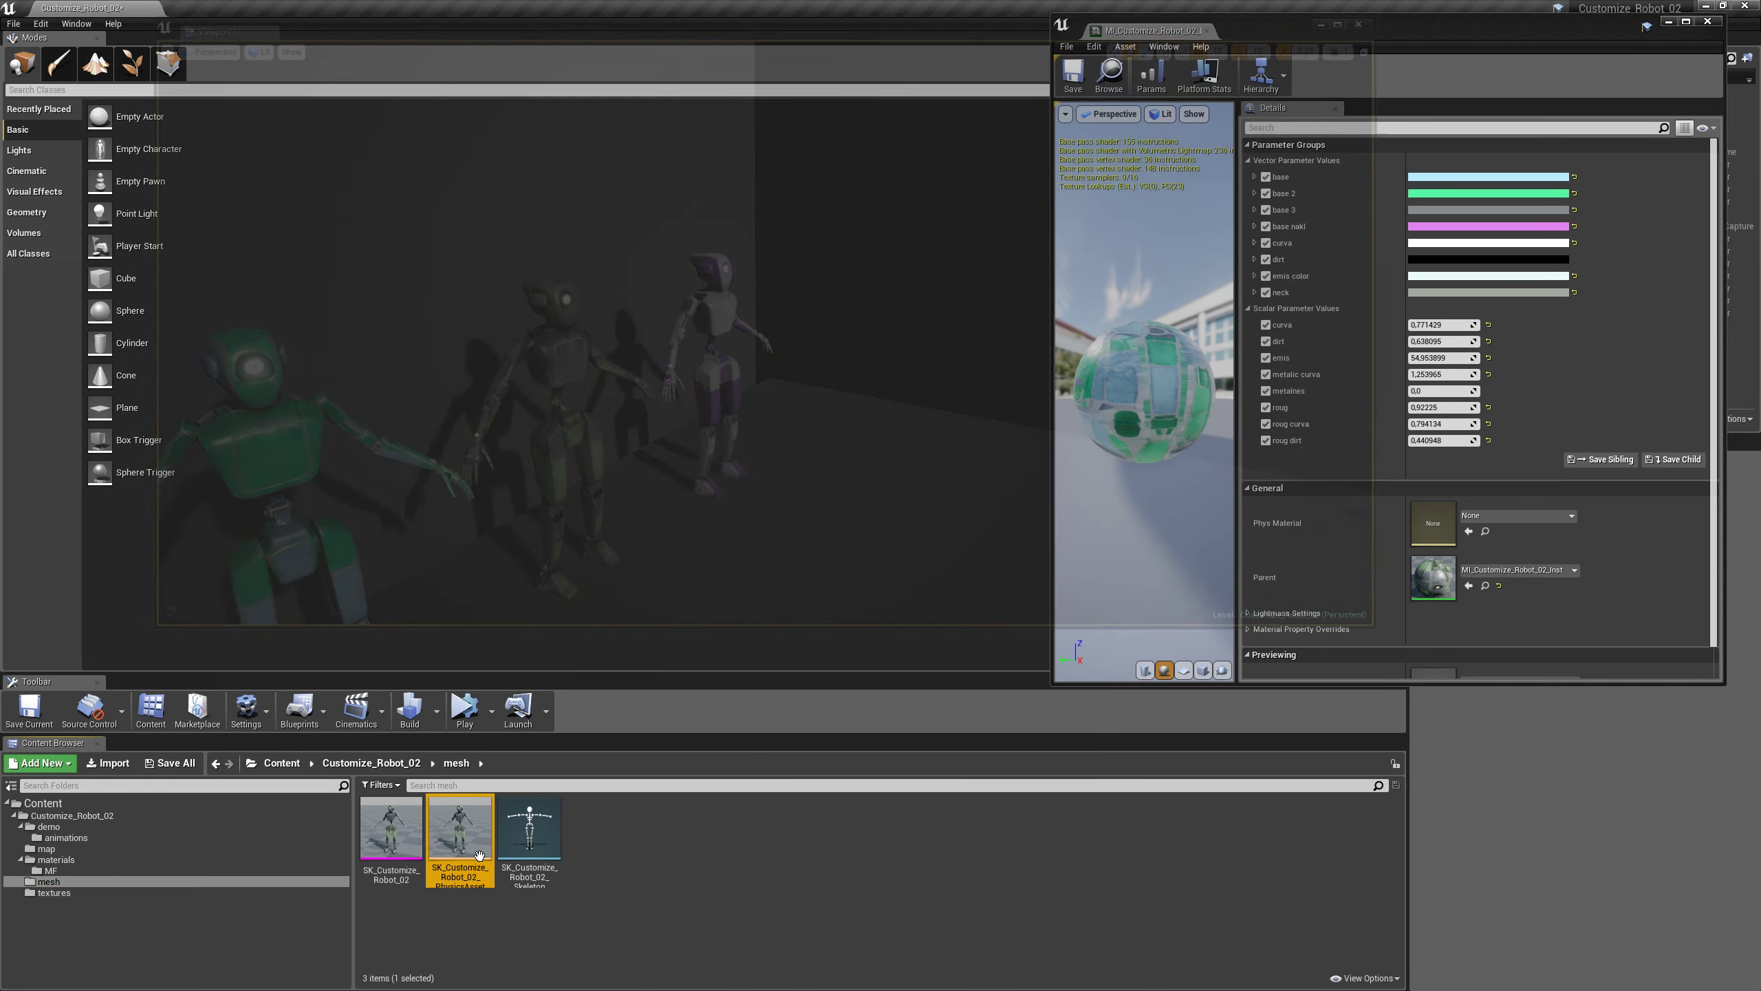
left_click(754, 51)
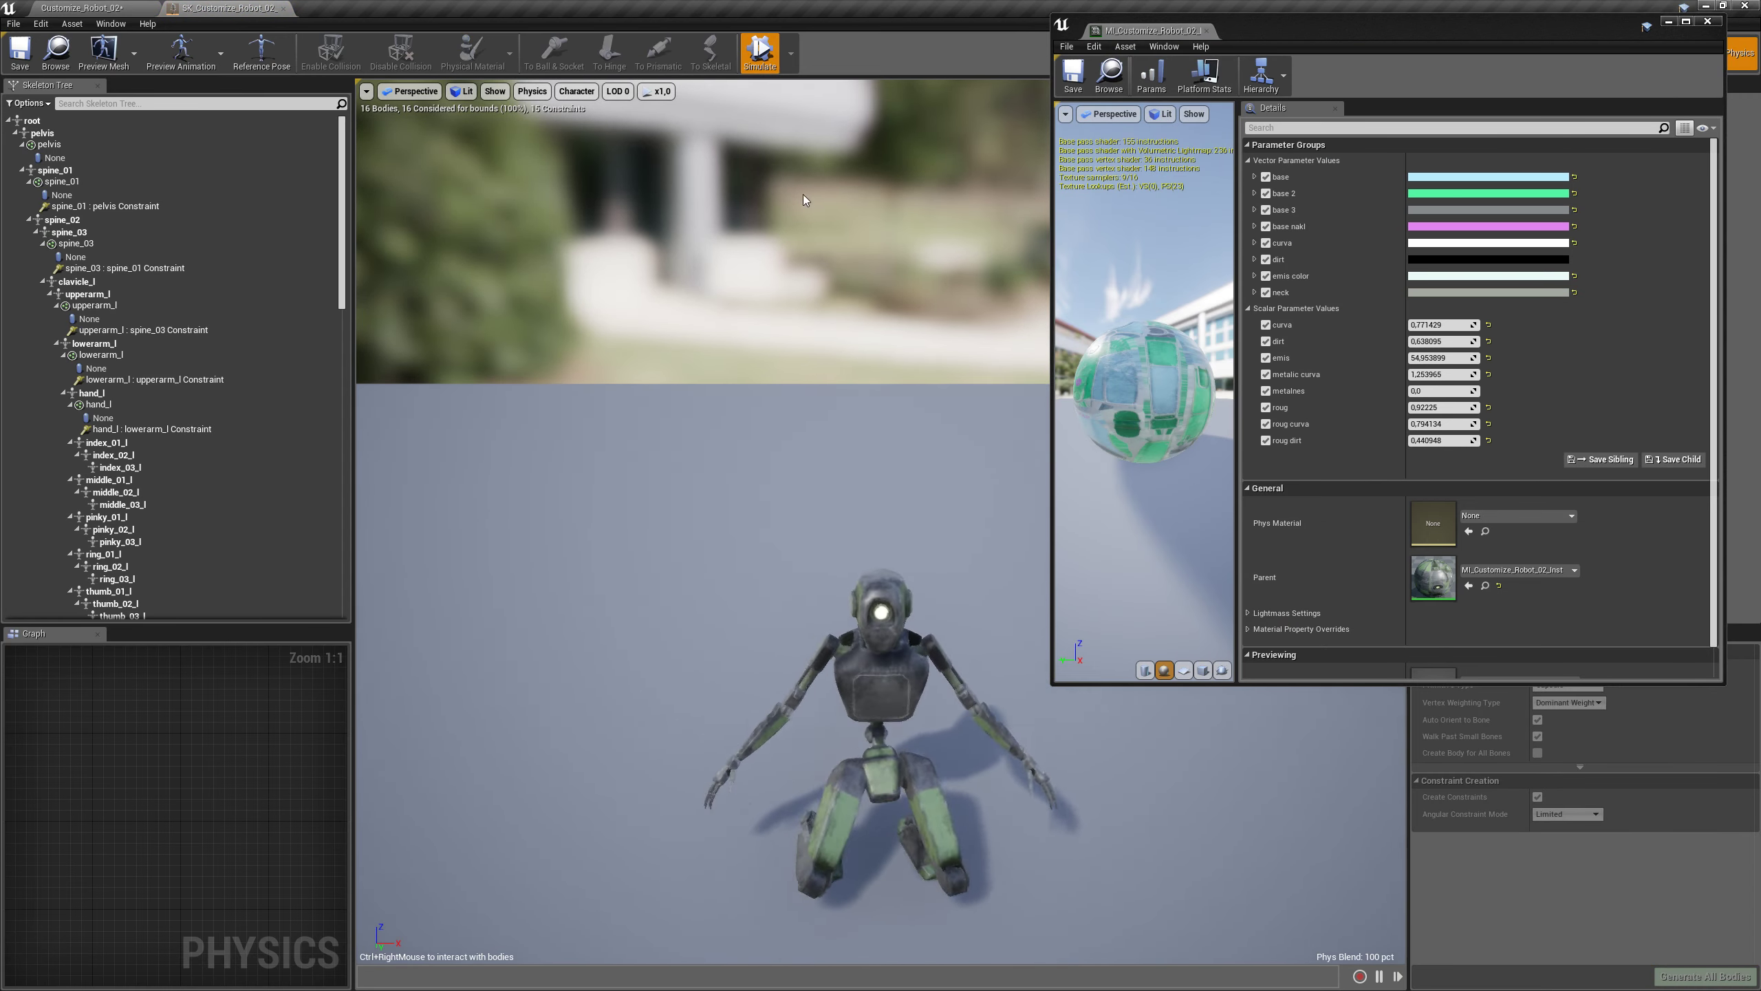
scroll(889, 573, "down", 4)
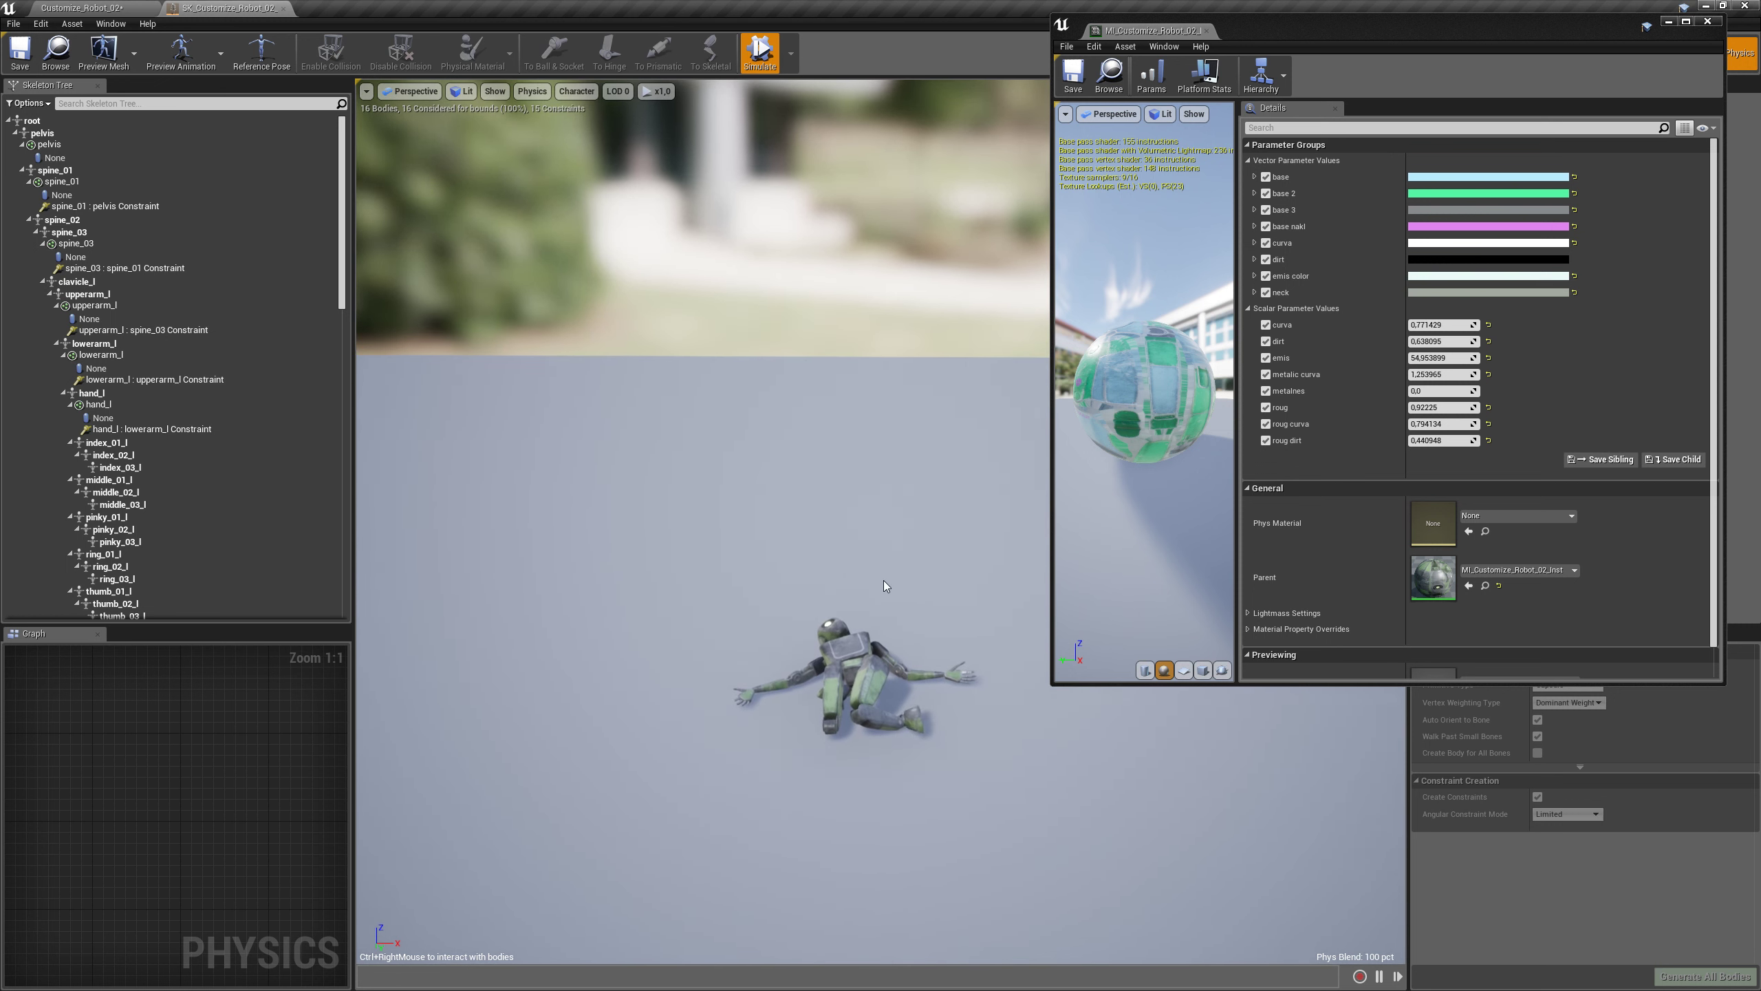
right_click_drag(891, 647, 839, 85, "ctrl")
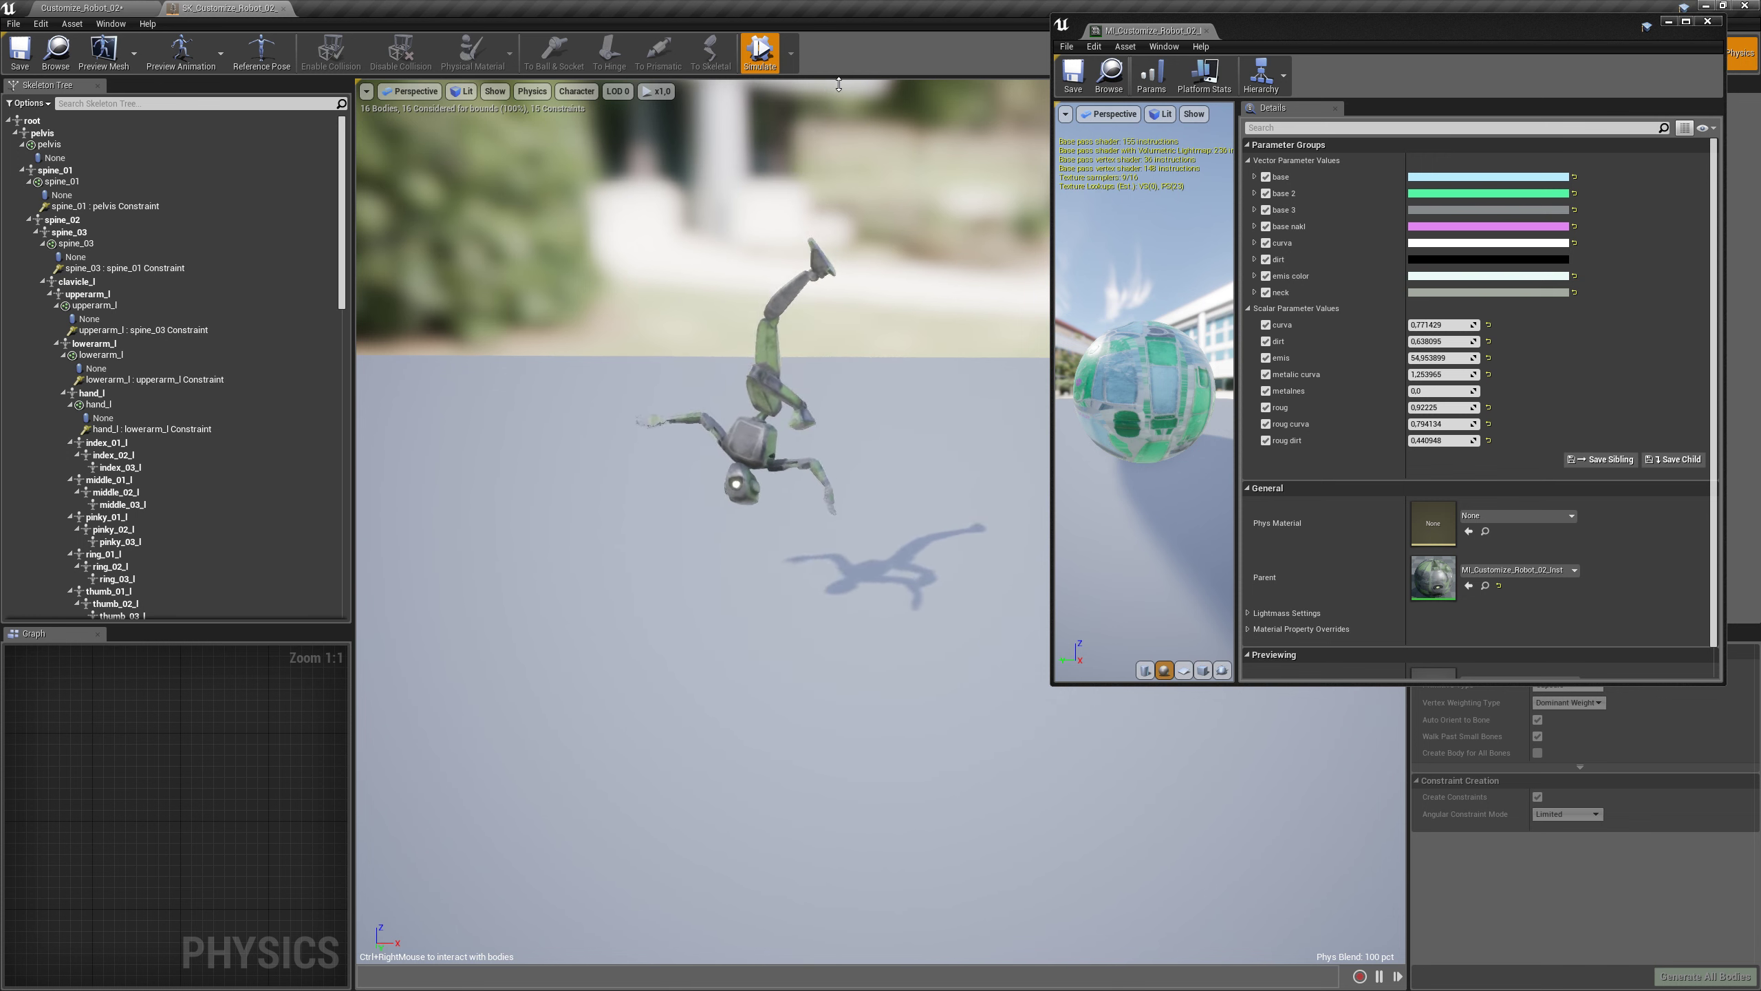
Step: Close the physics asset editor and view the green, dark and purple robots in the level from the front
left_click(283, 9)
key("w")
right_click_drag(624, 305, 457, 299)
key("s")
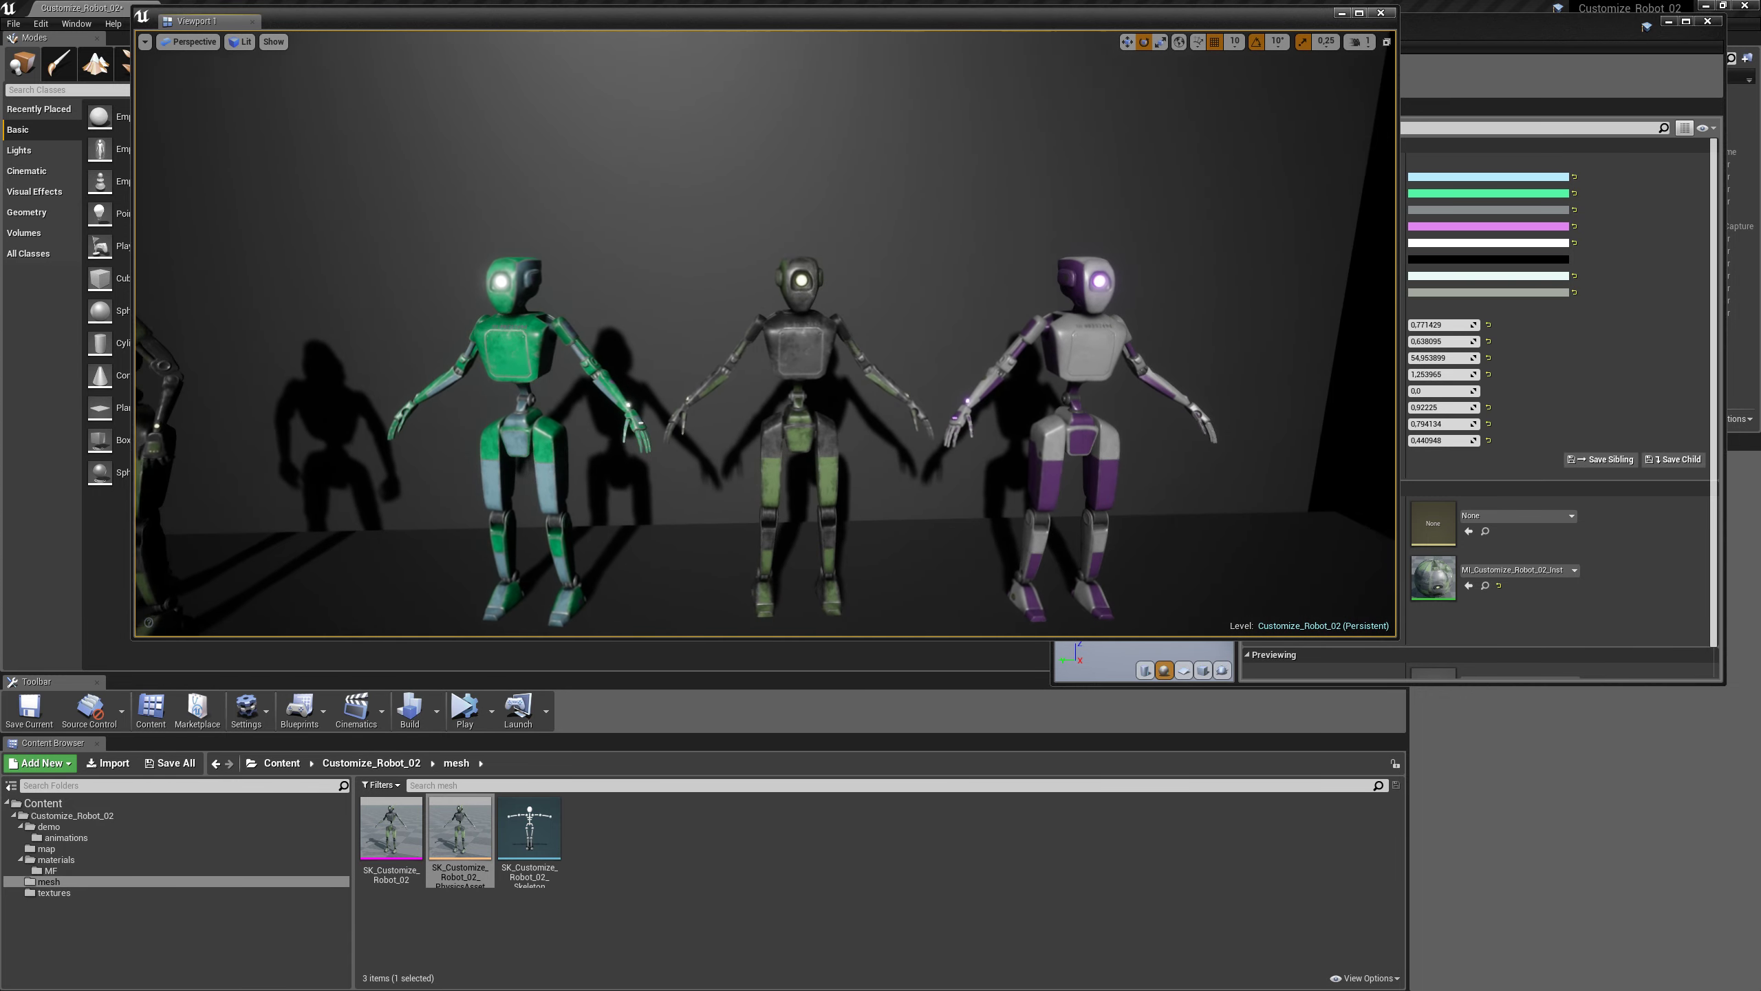